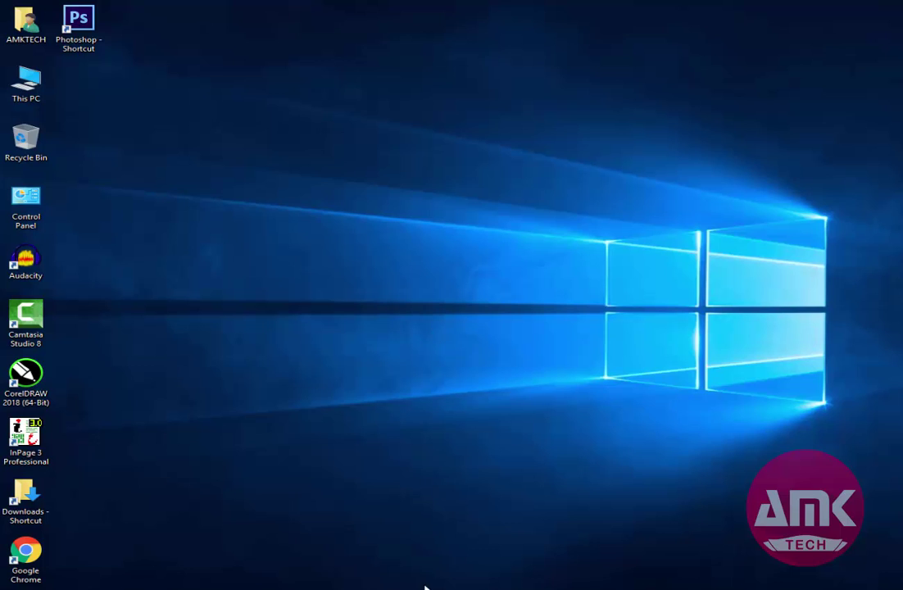
In CorelDRAW, draw a 3.5 by 2 inch card rectangle and move it into the empty area below the first sample card.
click(425, 587)
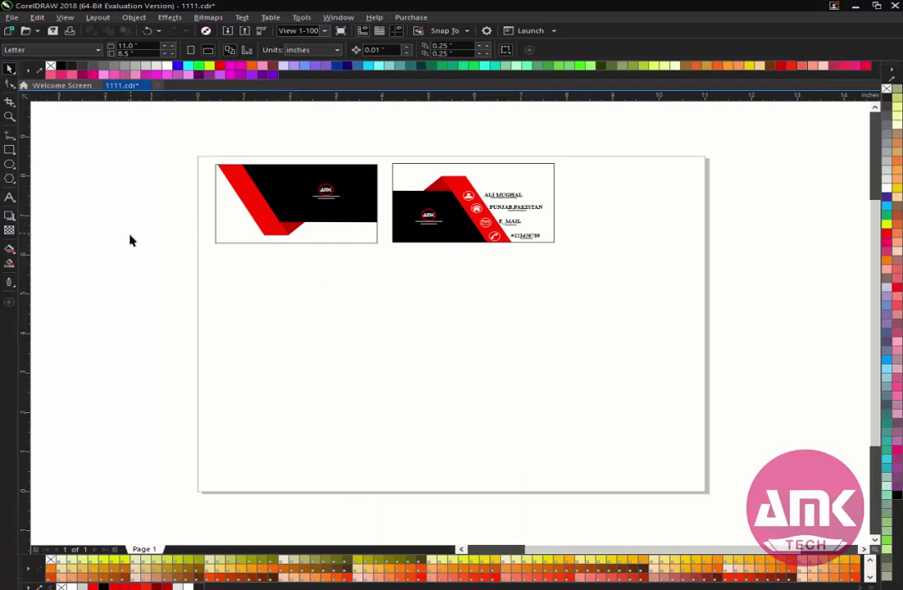
click(10, 149)
drag(355, 320, 461, 371)
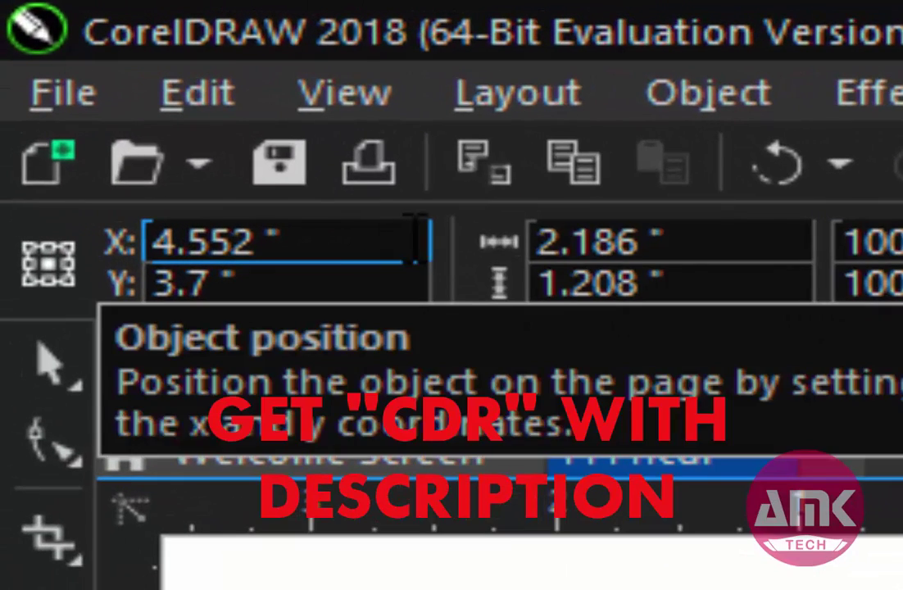
click(747, 246)
text(3.5)
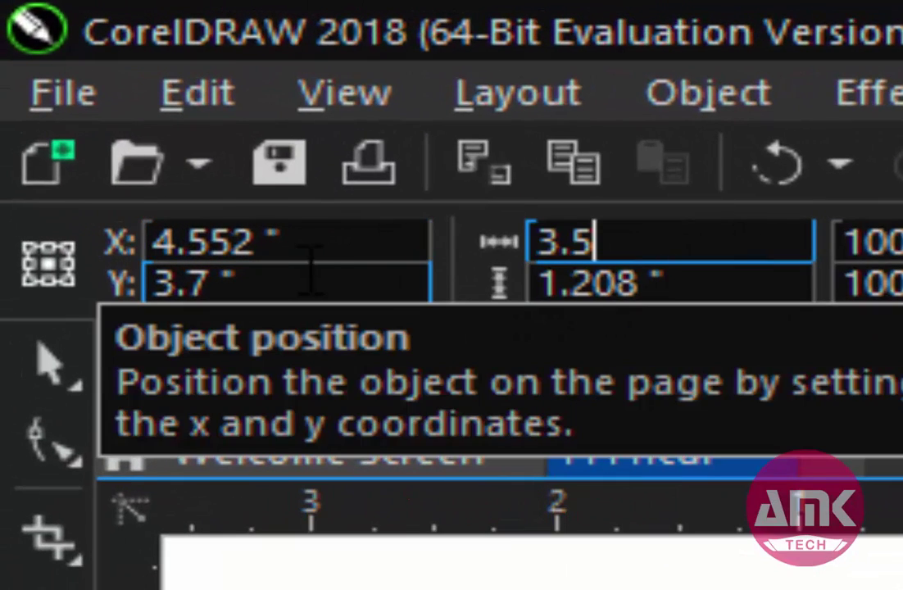
key(Tab)
text(2)
key(Return)
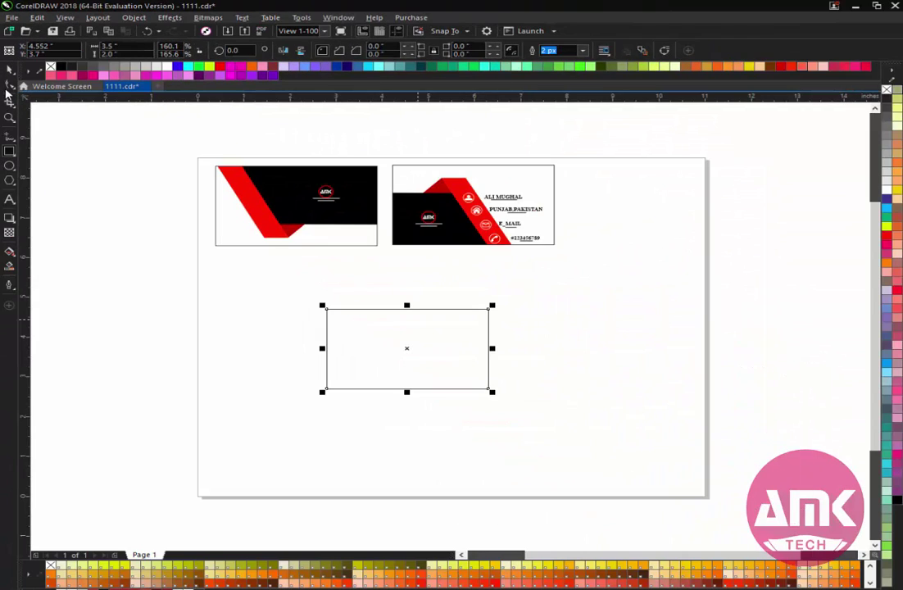
click(9, 71)
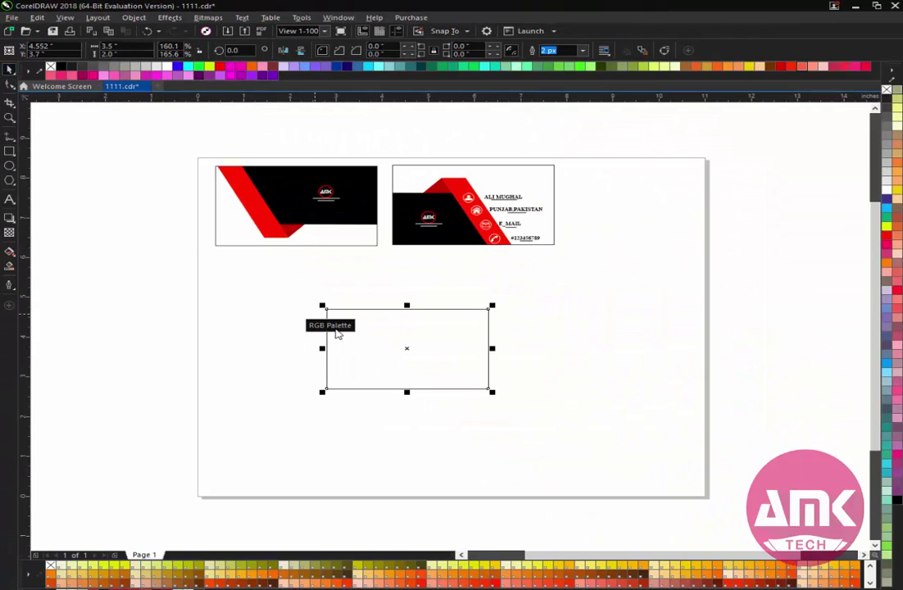
drag(328, 336, 261, 338)
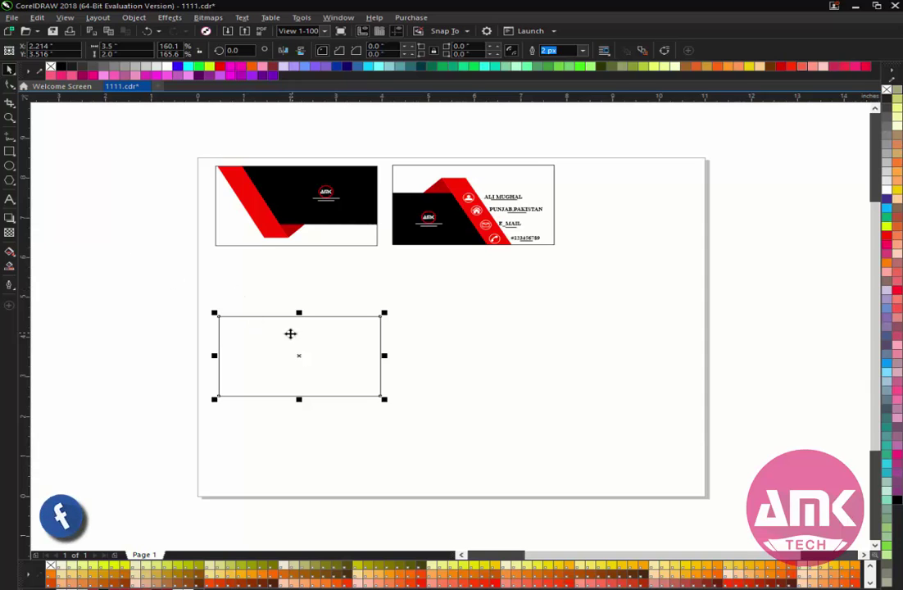
Draw a rectangle about 4.66 by 1.91 inches overlapping the upper part of the card outline and fill it black without an outline.
click(9, 151)
drag(654, 296, 439, 373)
click(8, 70)
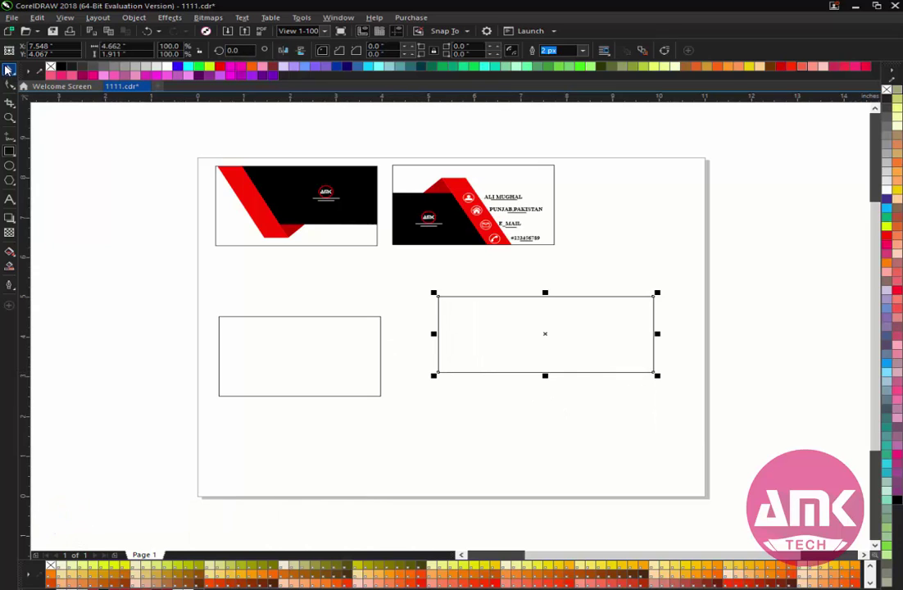
drag(587, 336, 408, 345)
click(898, 501)
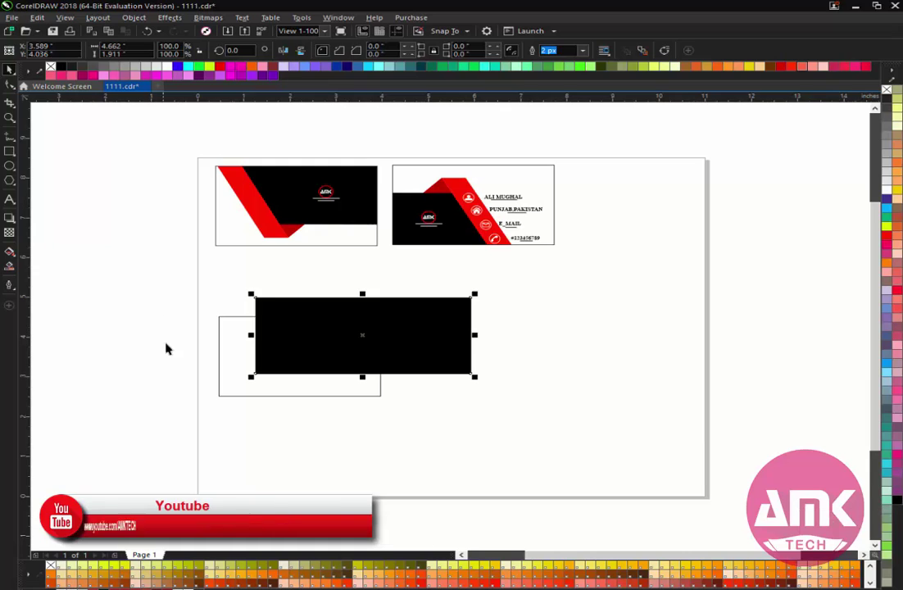
click(215, 350)
scroll(215, 345, up, 1)
scroll(215, 347, down, 1)
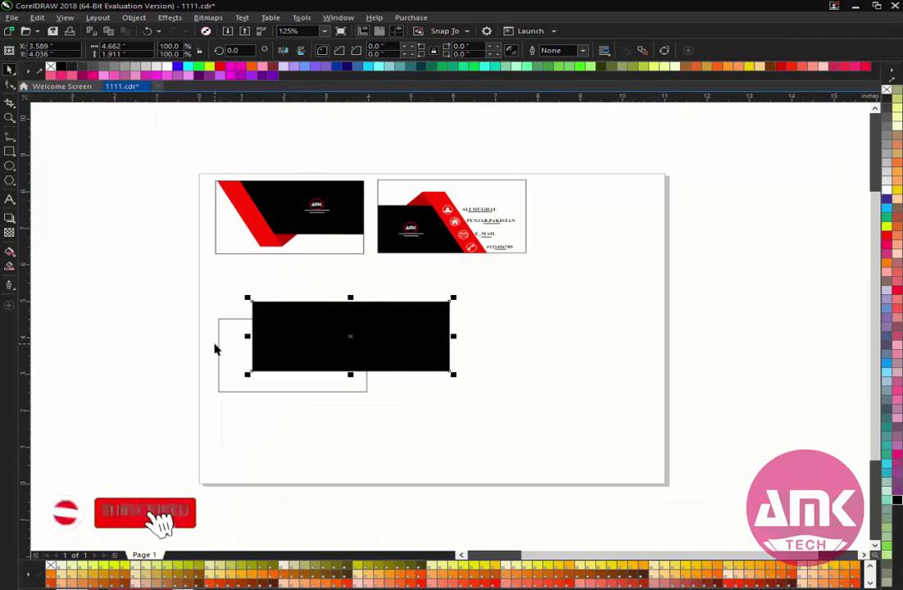
Draw a tall, narrow rectangle about 1.05 by 5.45 inches outside the page, beside its left edge.
click(10, 151)
drag(92, 185, 138, 384)
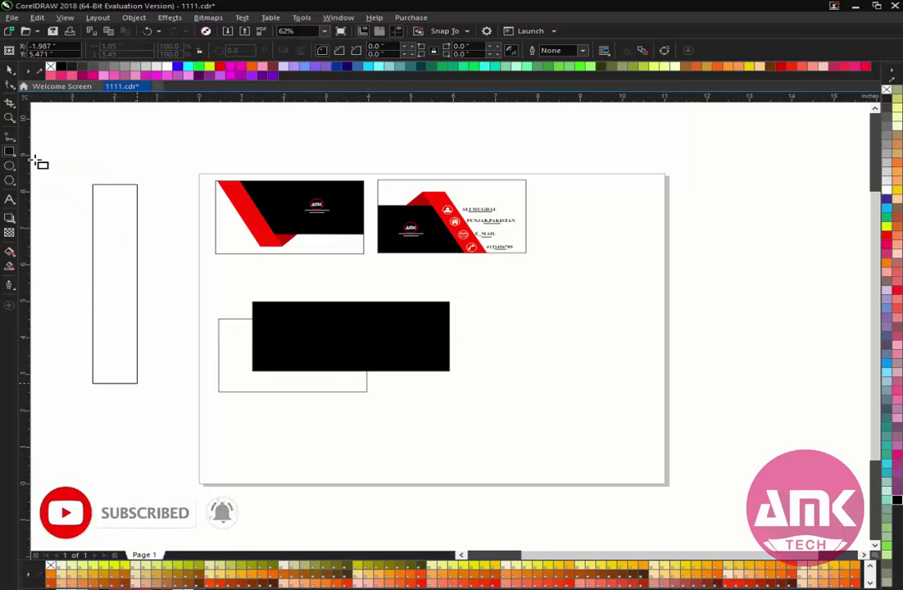
click(10, 70)
click(10, 70)
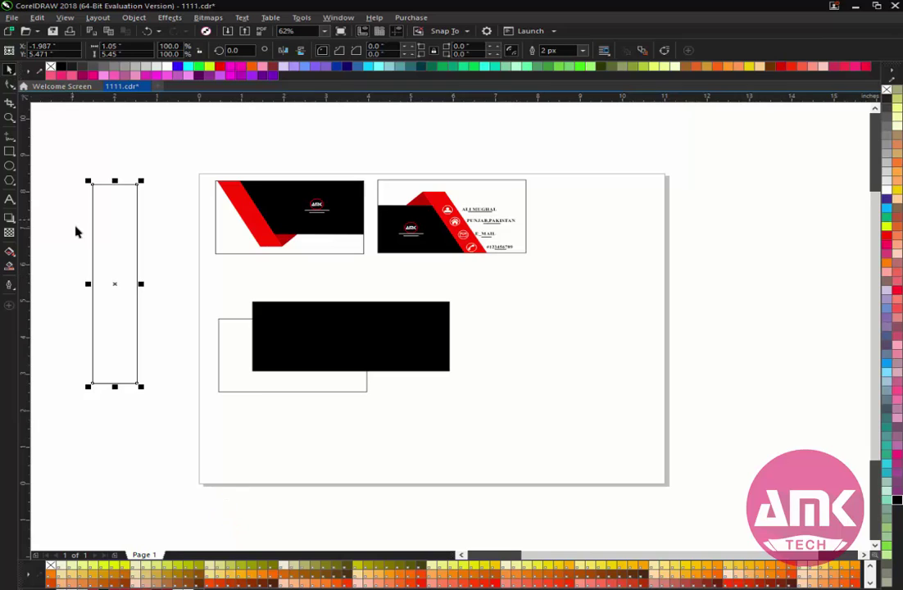
click(109, 217)
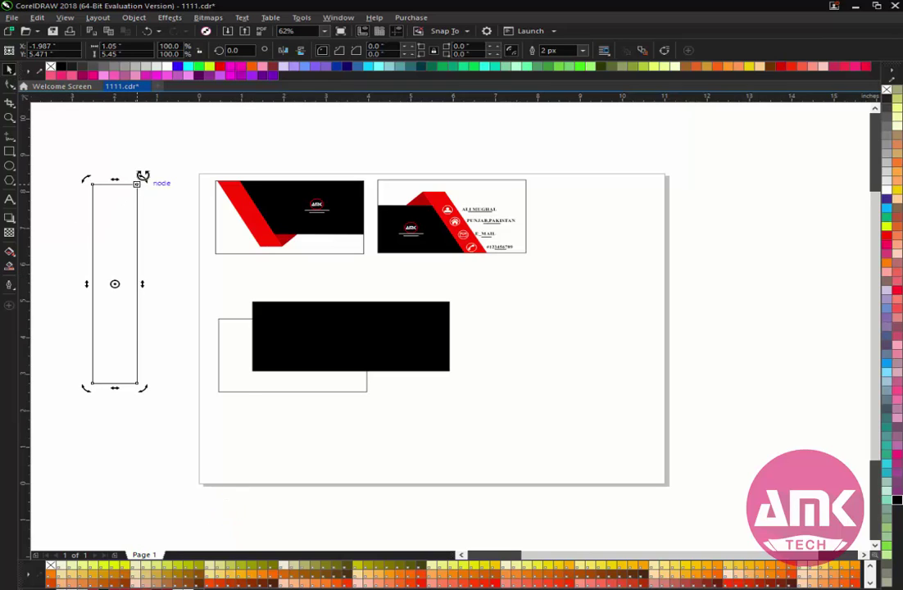
drag(143, 175, 81, 224)
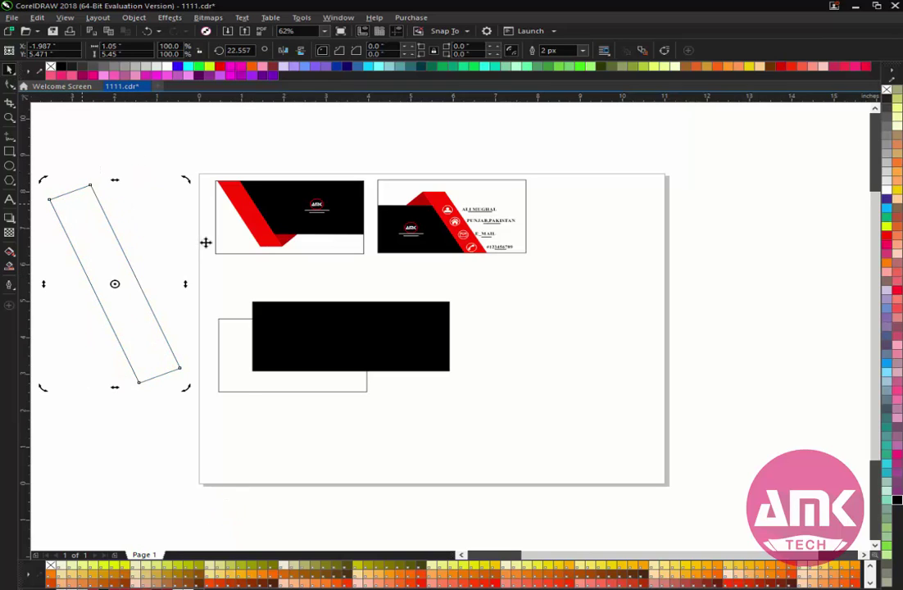
drag(212, 243, 222, 266)
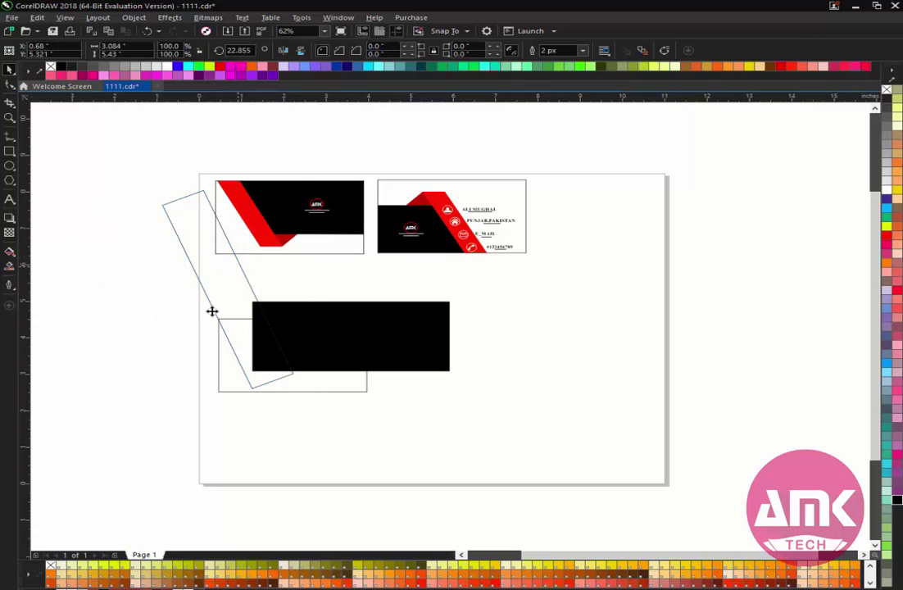
scroll(167, 337, up, 1)
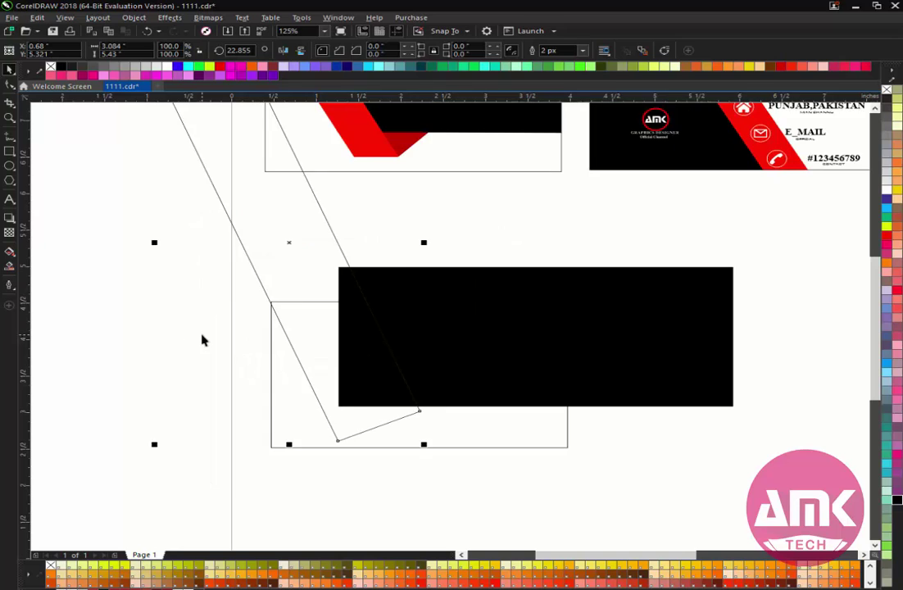
key(ctrl+z)
key(ctrl+z)
key(ctrl+z)
scroll(203, 308, down, 1)
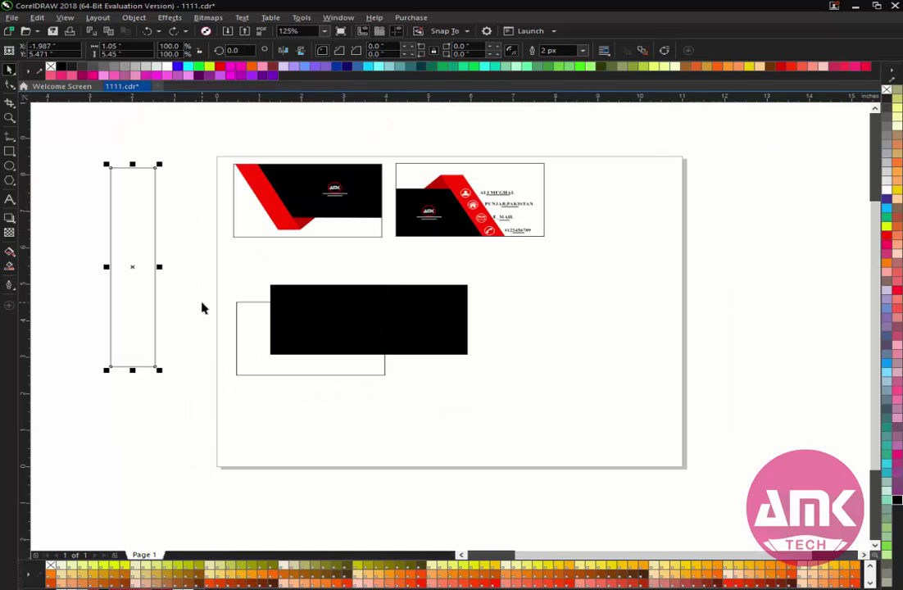
Narrow the tall strip to about 0.775 inches, rotate it about 25.3 degrees, and place it across the card's left side.
drag(146, 282, 175, 278)
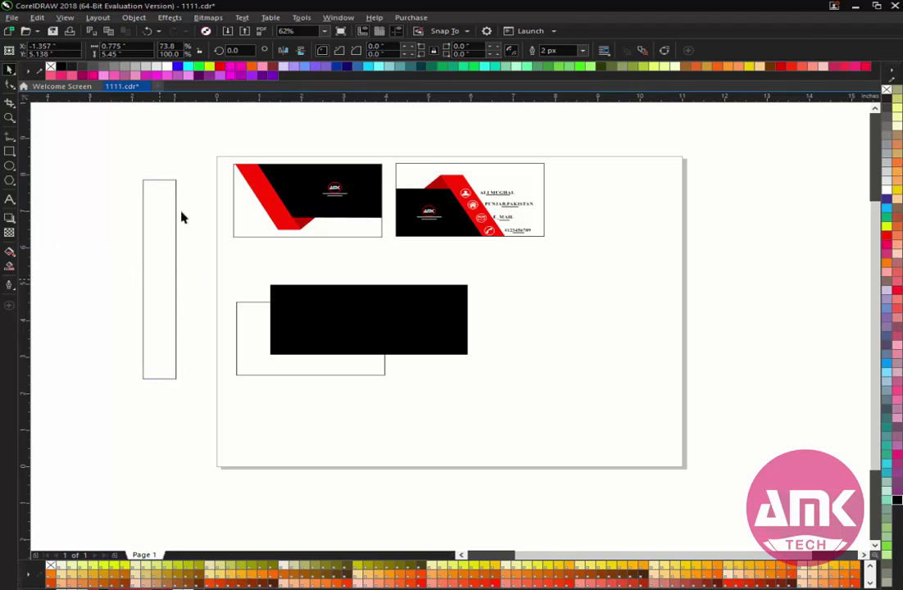
drag(186, 179, 127, 191)
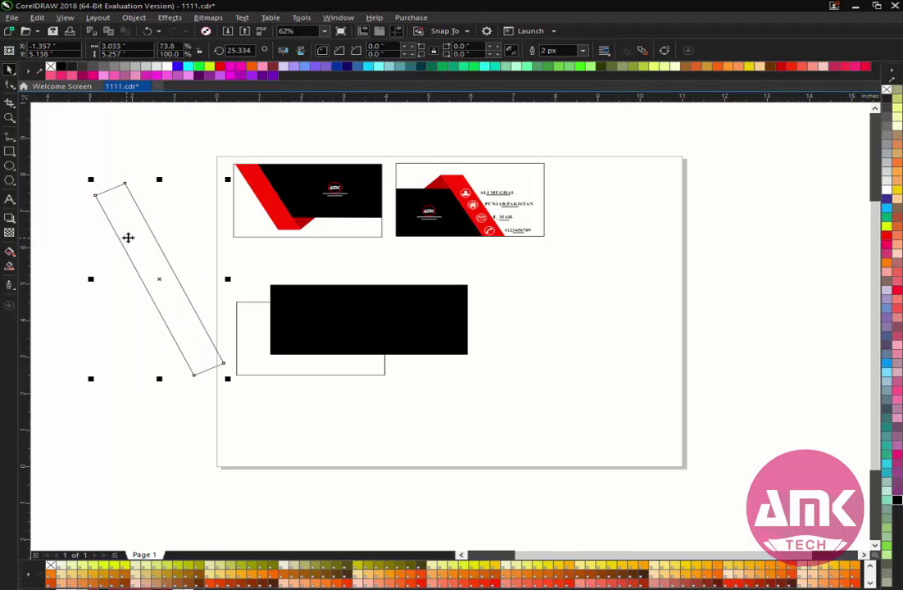
drag(127, 238, 208, 237)
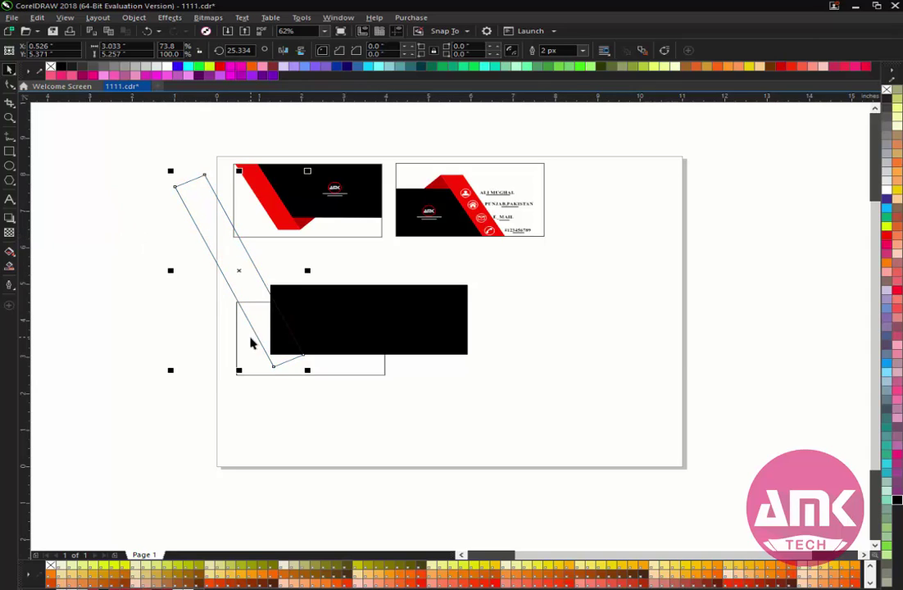
Fill the slanted strip with red and remove its outline.
scroll(252, 344, up, 3)
click(516, 311)
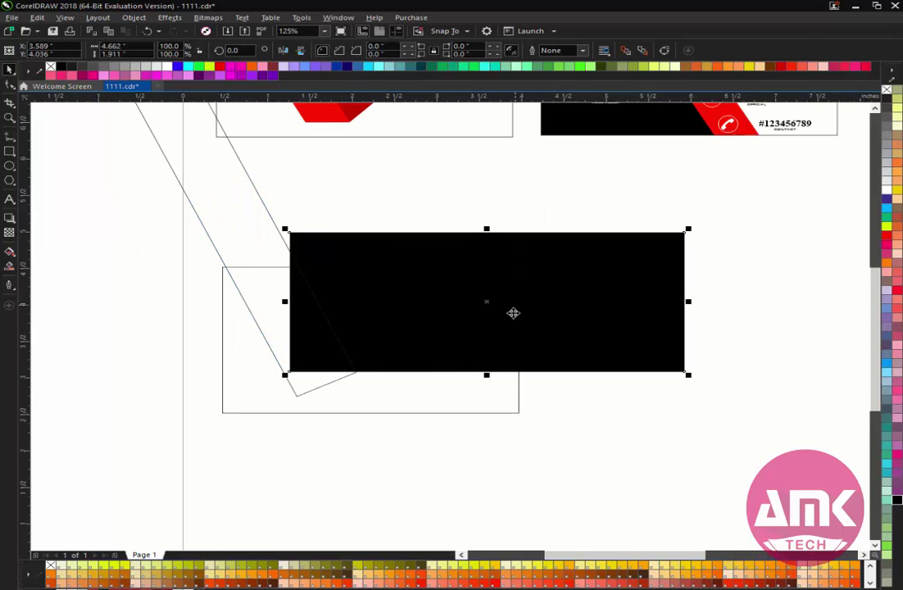
click(217, 123)
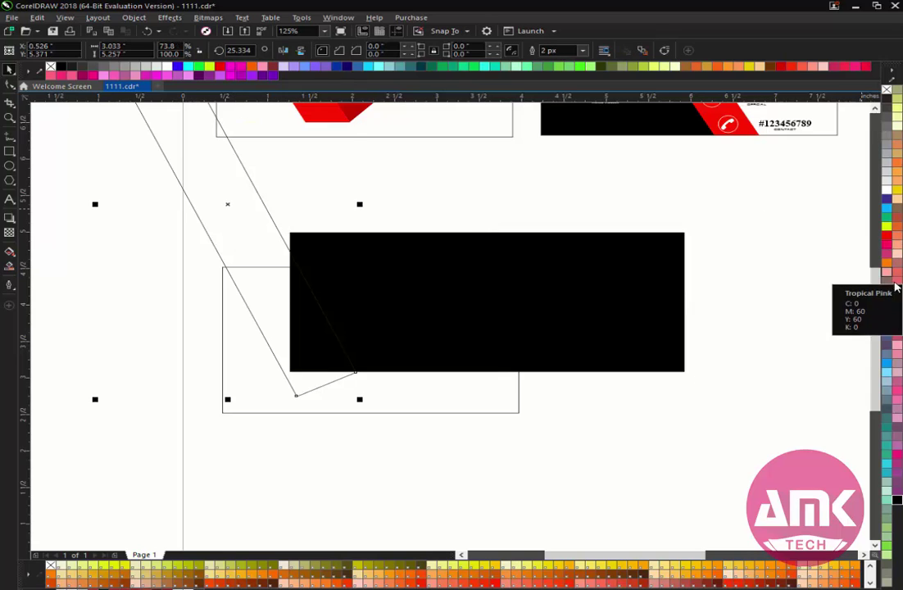
click(886, 238)
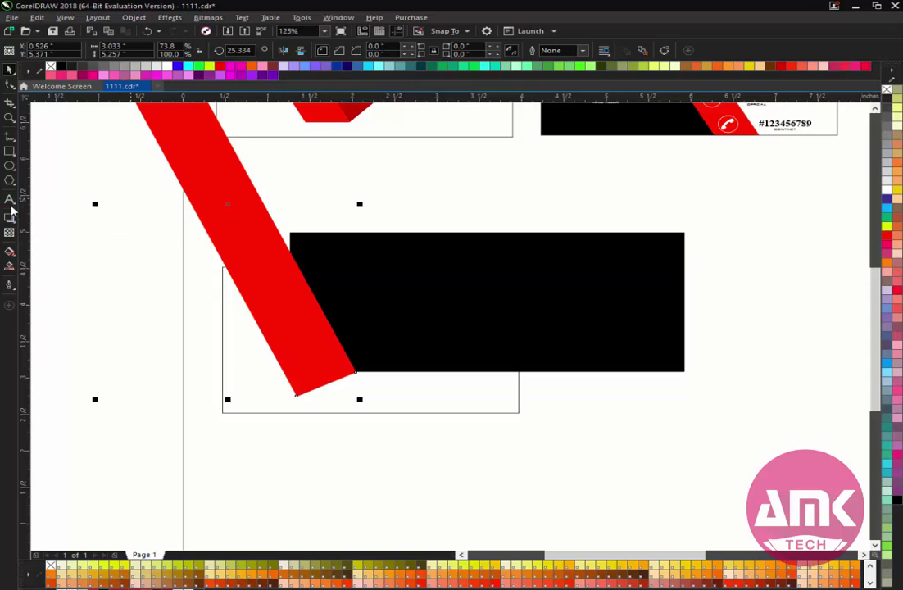
click(15, 140)
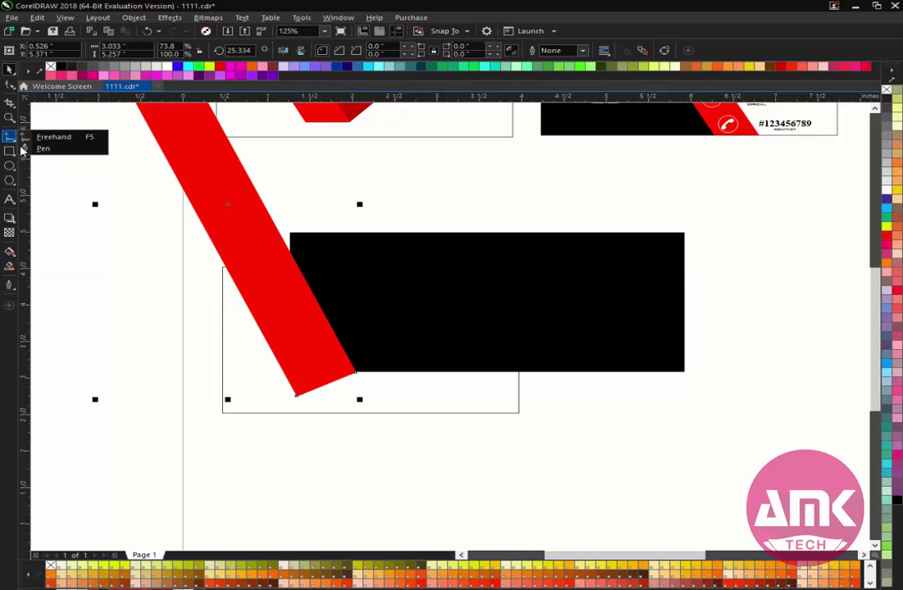
click(42, 148)
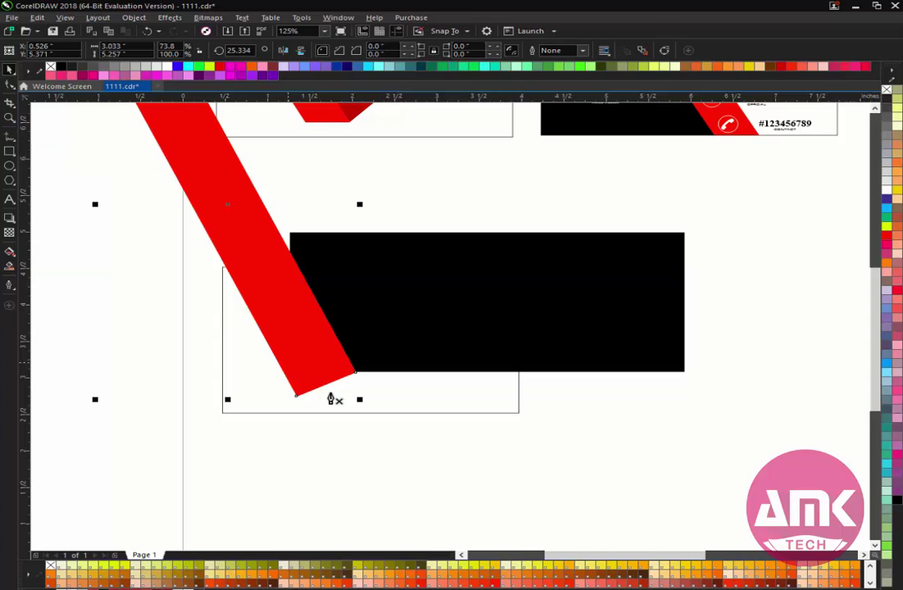
click(12, 70)
Convert the red strip to curves and pull its lower right corner node down to nearly level the bottom end.
click(219, 172)
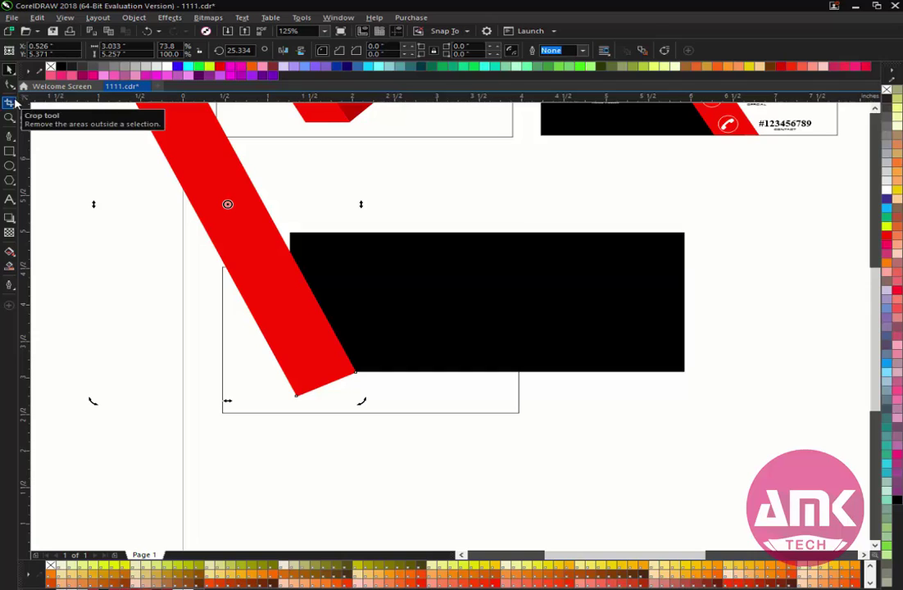
click(10, 84)
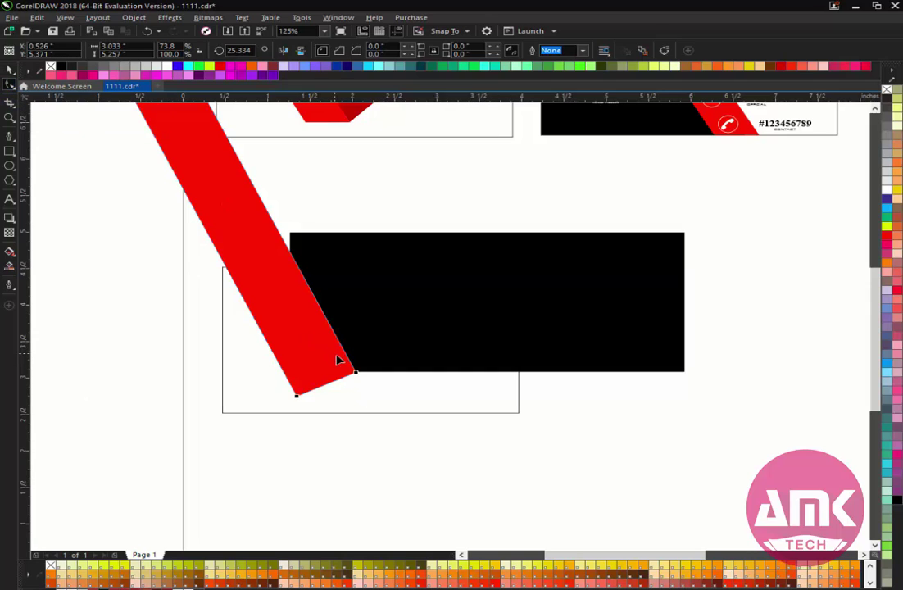
key(ctrl+q)
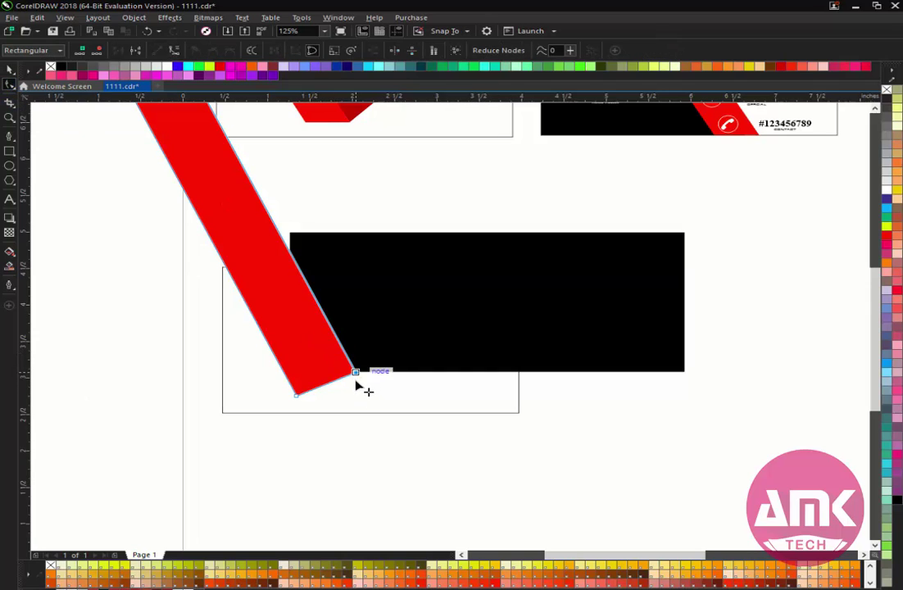
drag(356, 391, 360, 398)
Add a horizontal guideline at the red strip's bottom end and align both lower corner nodes to it.
drag(355, 98, 353, 399)
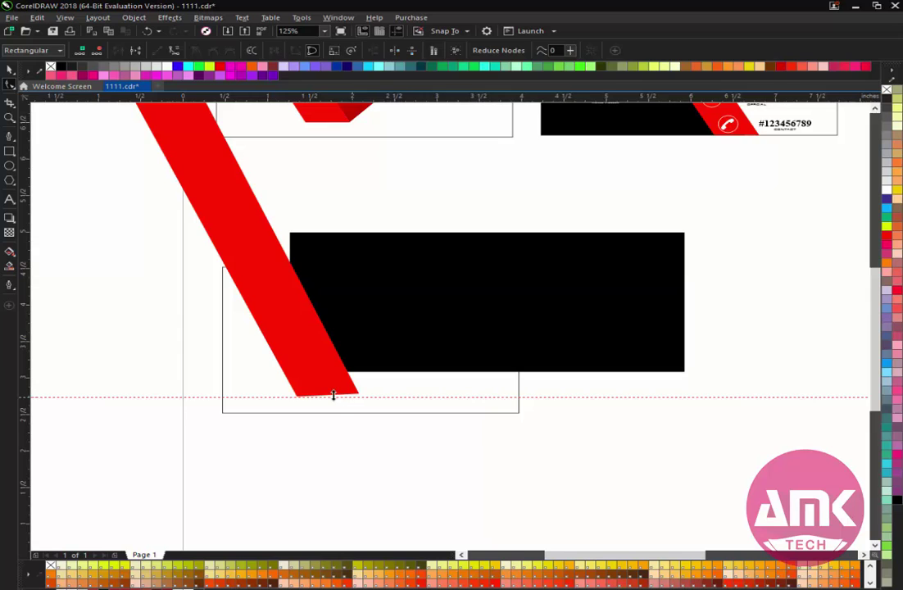
scroll(333, 395, up, 2)
click(364, 387)
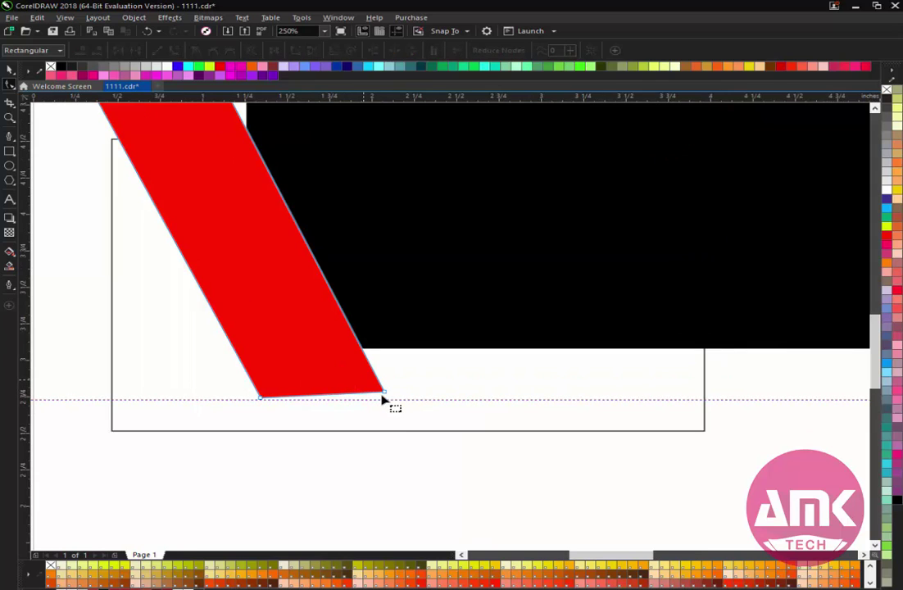
scroll(385, 400, up, 2)
drag(384, 398, 390, 415)
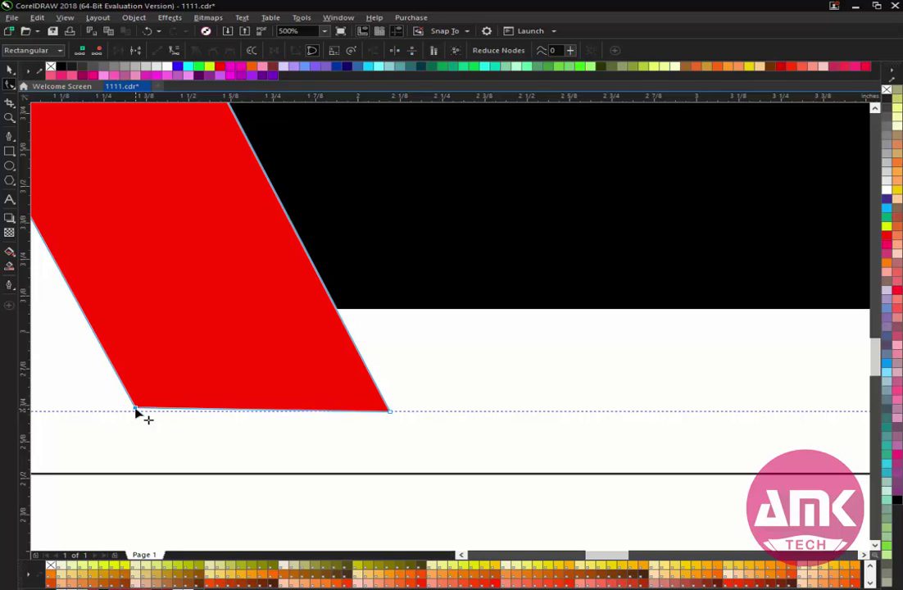
scroll(128, 412, up, 5)
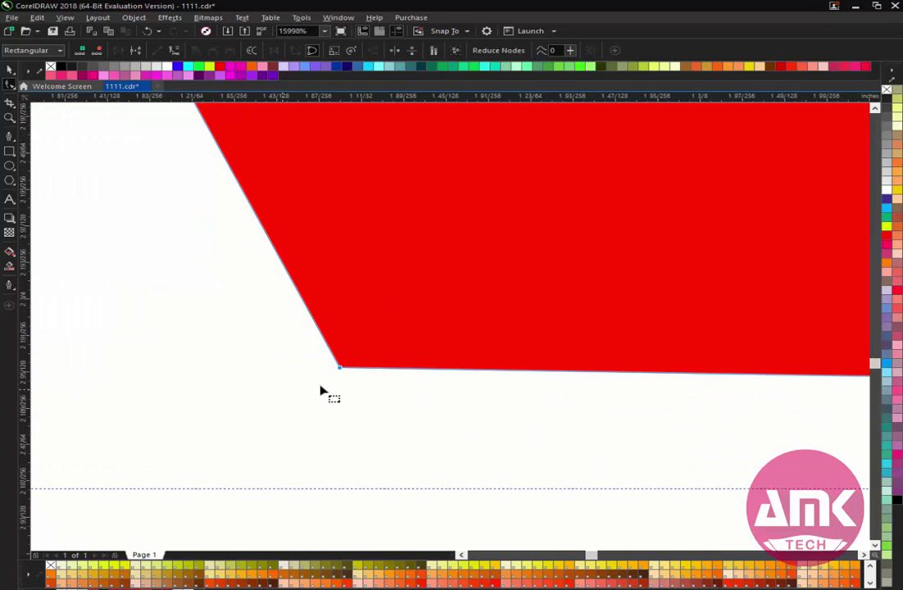
drag(341, 373, 338, 491)
key(F4)
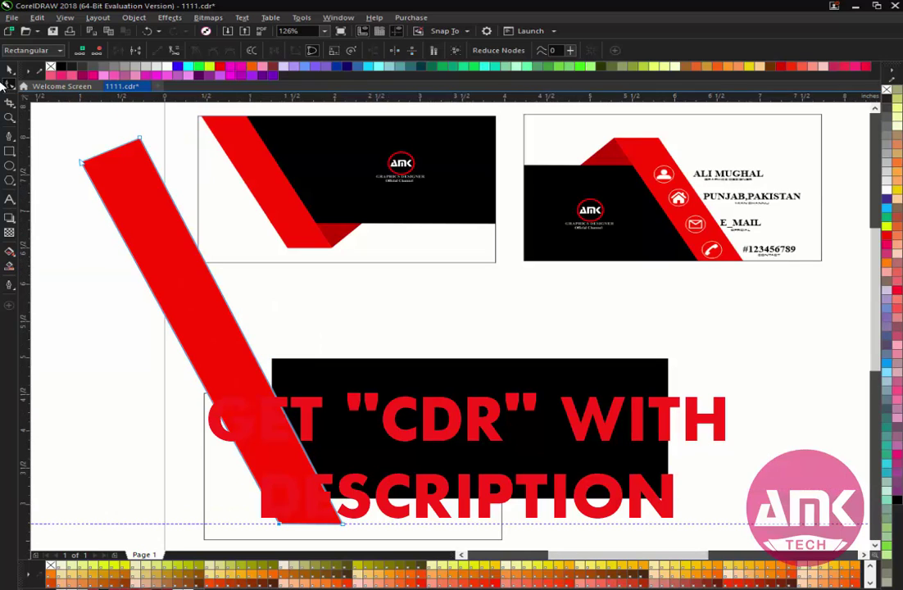
PowerClip the black rectangle inside the lower card frame.
click(9, 69)
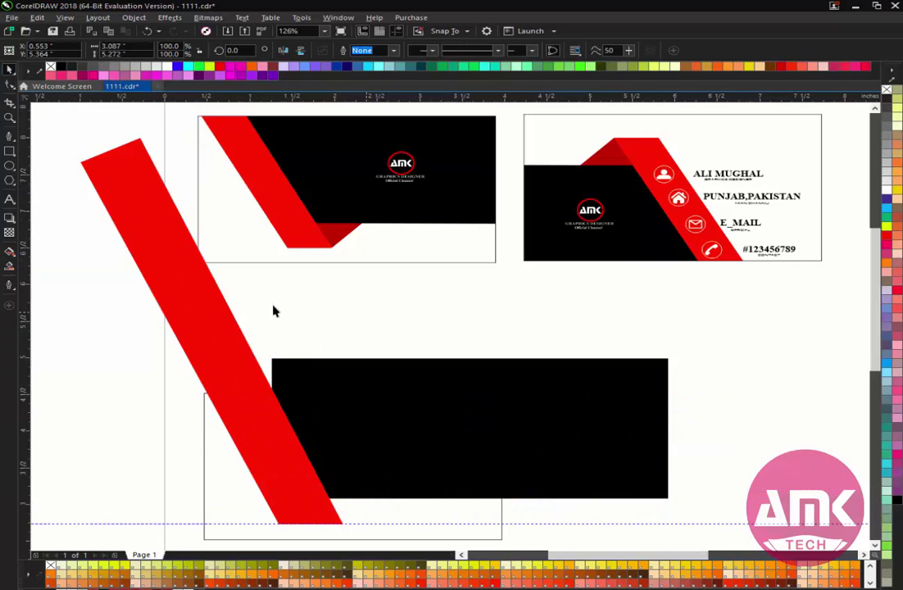
scroll(211, 325, down, 2)
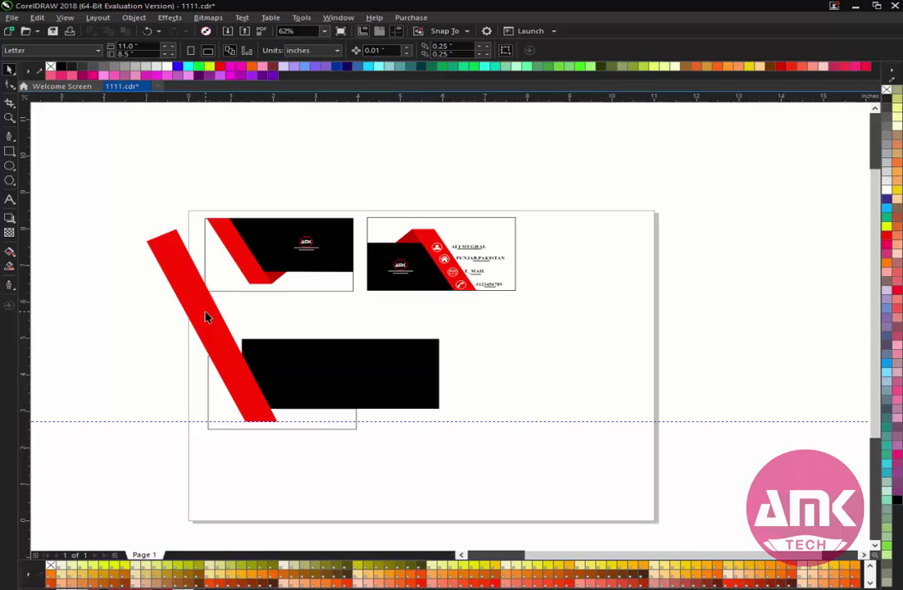
click(373, 388)
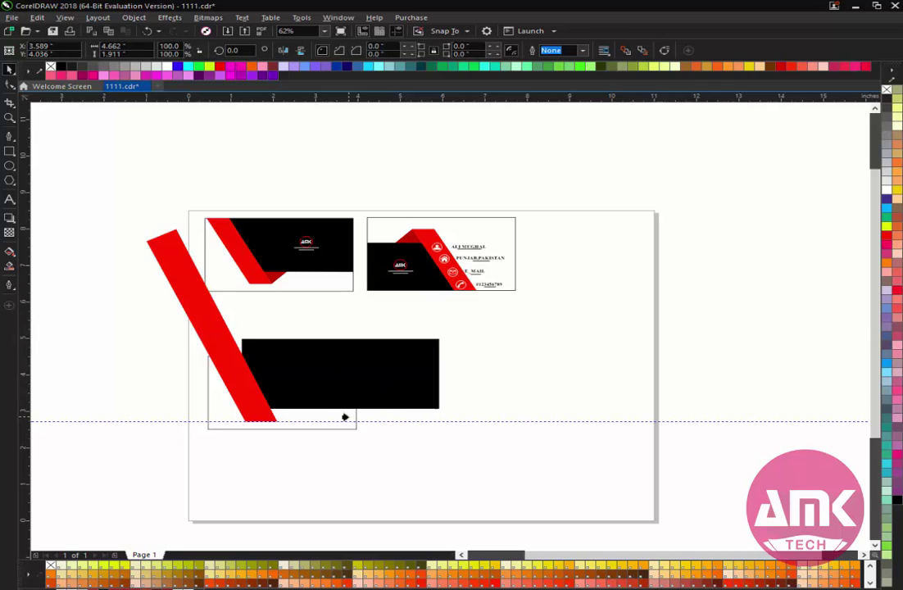
drag(345, 418, 347, 417)
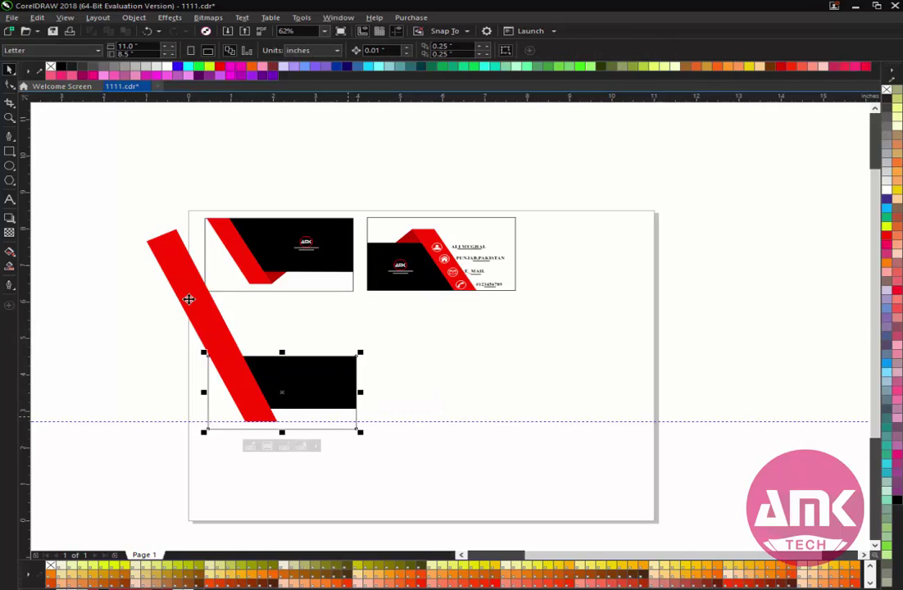
PowerClip the slanted red strip inside the same lower card frame.
click(189, 299)
key(alt+c)
key(w)
key(p)
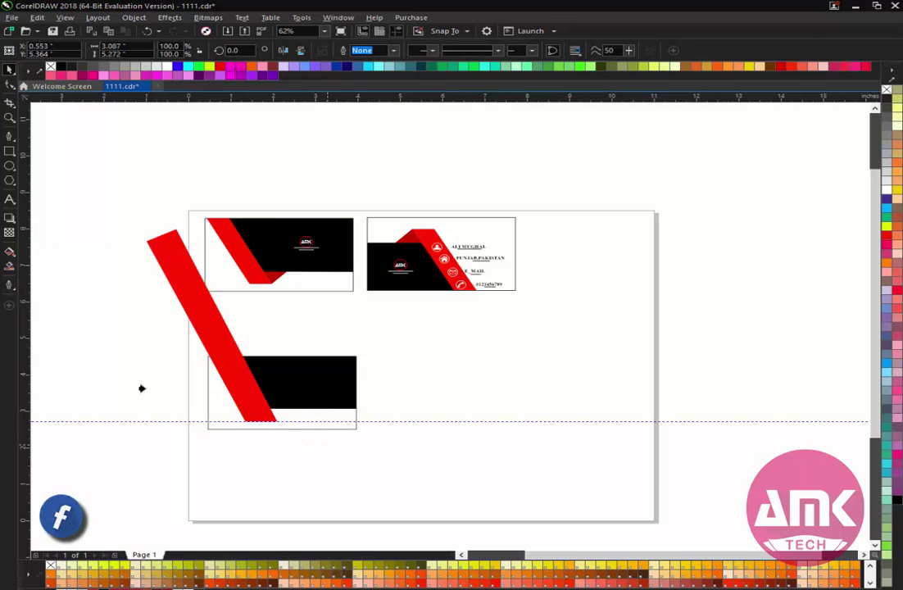
click(187, 410)
scroll(224, 429, up, 2)
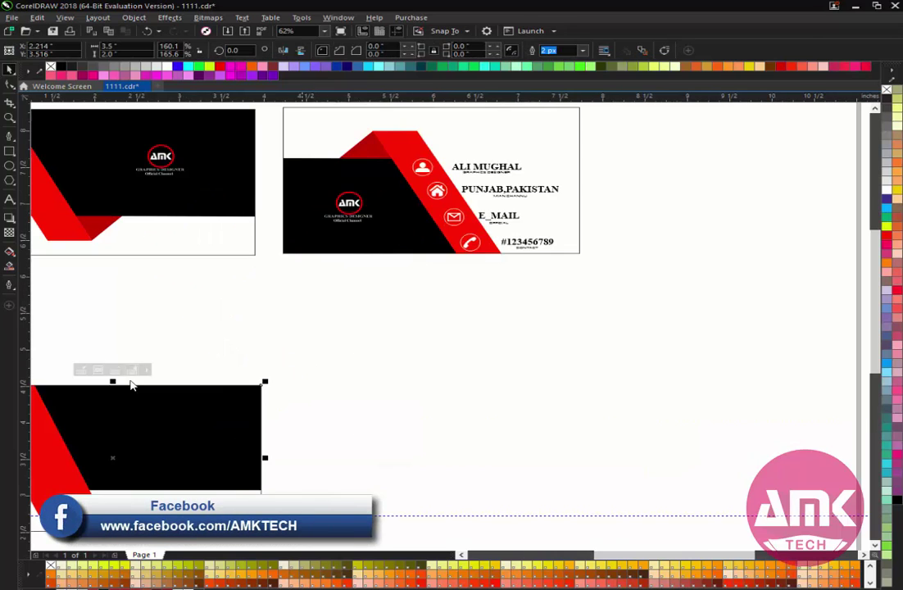
scroll(343, 402, down, 2)
scroll(161, 482, up, 2)
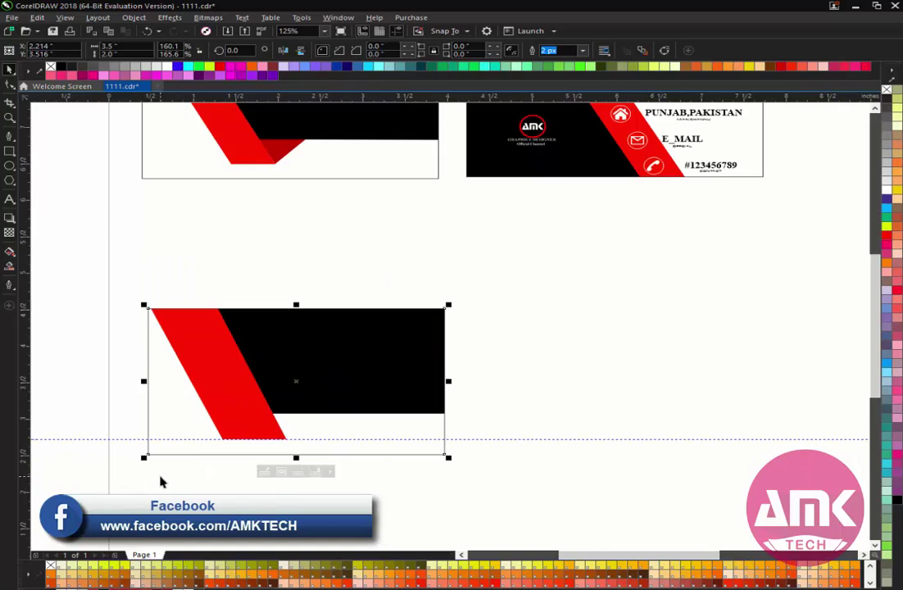
click(221, 490)
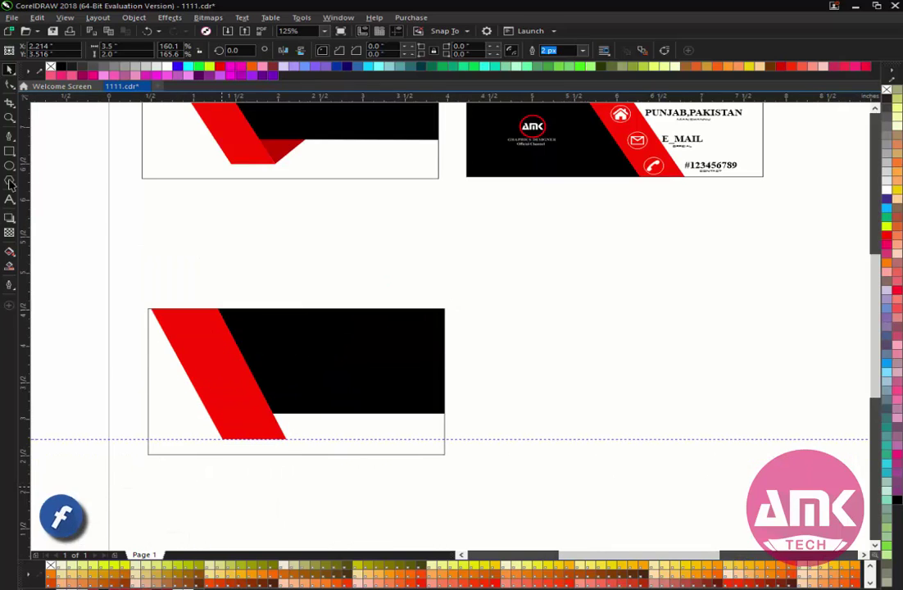
Draw a closed triangle about 0.658 by 0.342 inches with the Pen tool, between the strip's lower right corner and the black area's lower edge.
click(10, 136)
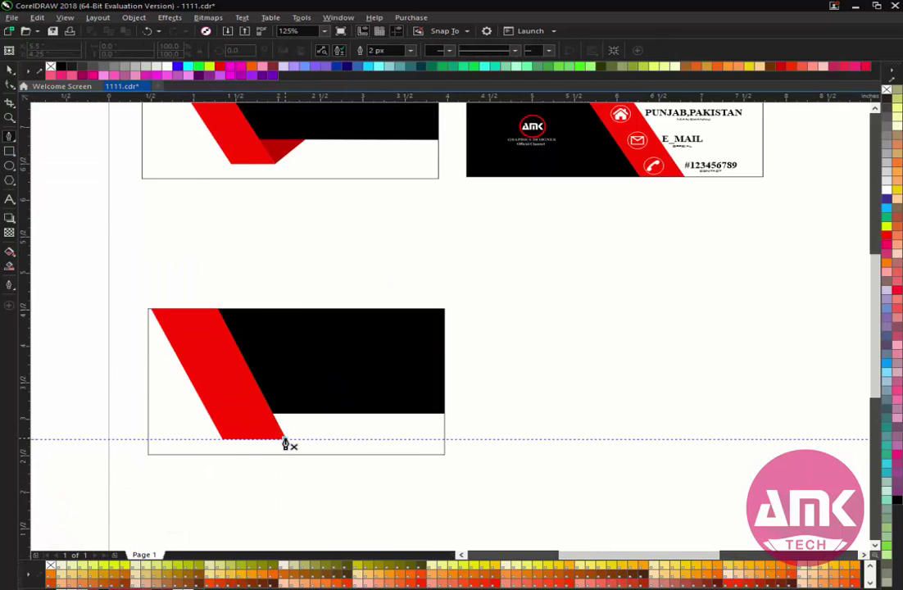
double_click(330, 413)
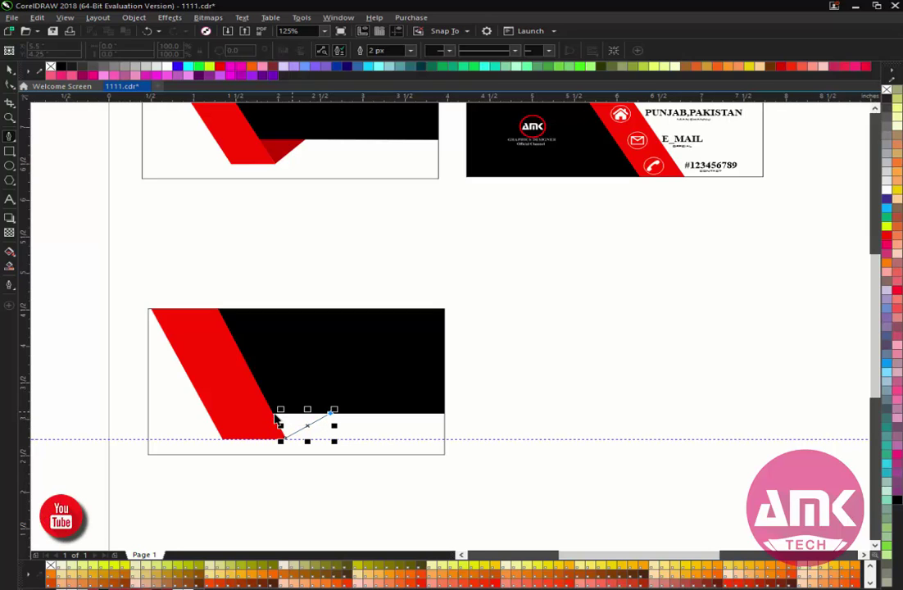
click(274, 413)
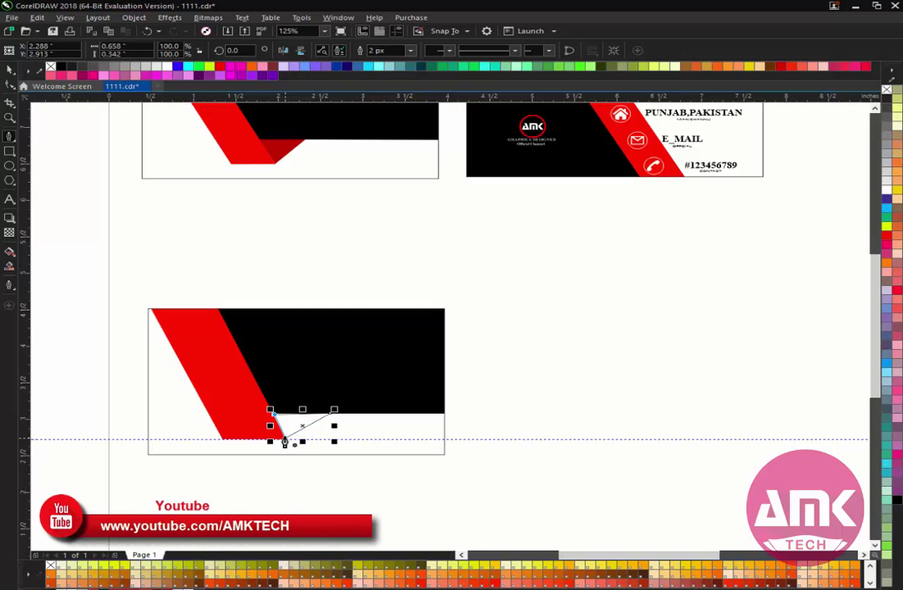
click(285, 441)
click(10, 70)
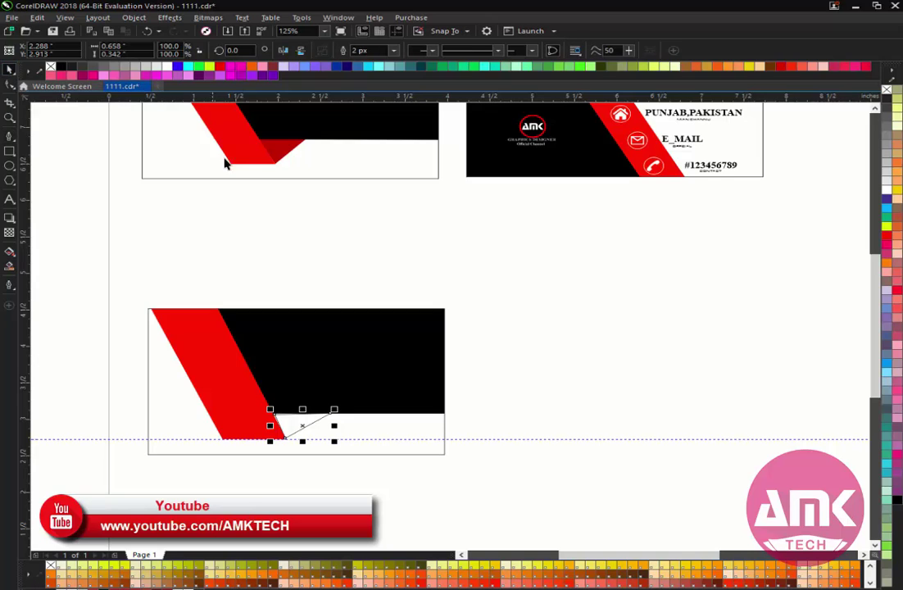
Fill the fold triangle with red and remove its outline.
click(887, 227)
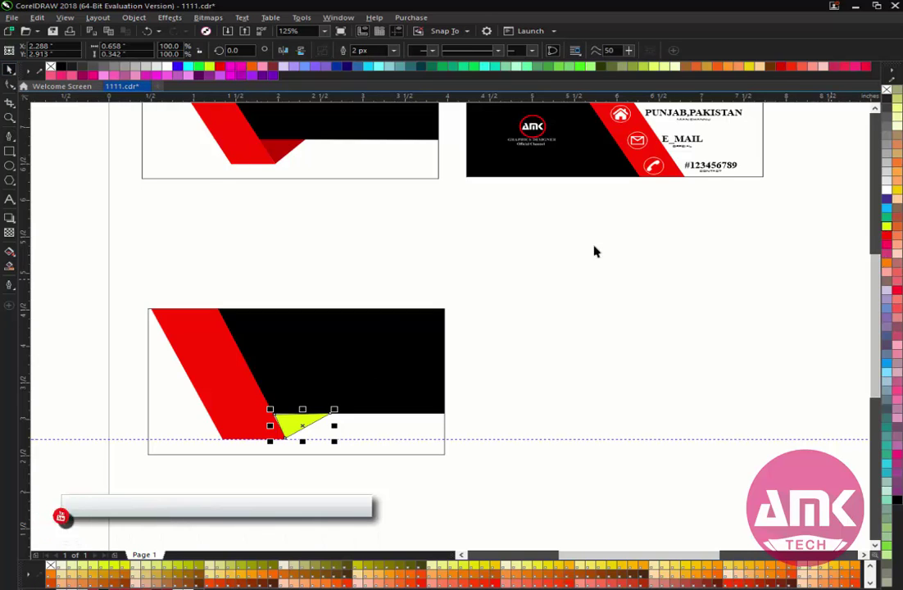
click(886, 236)
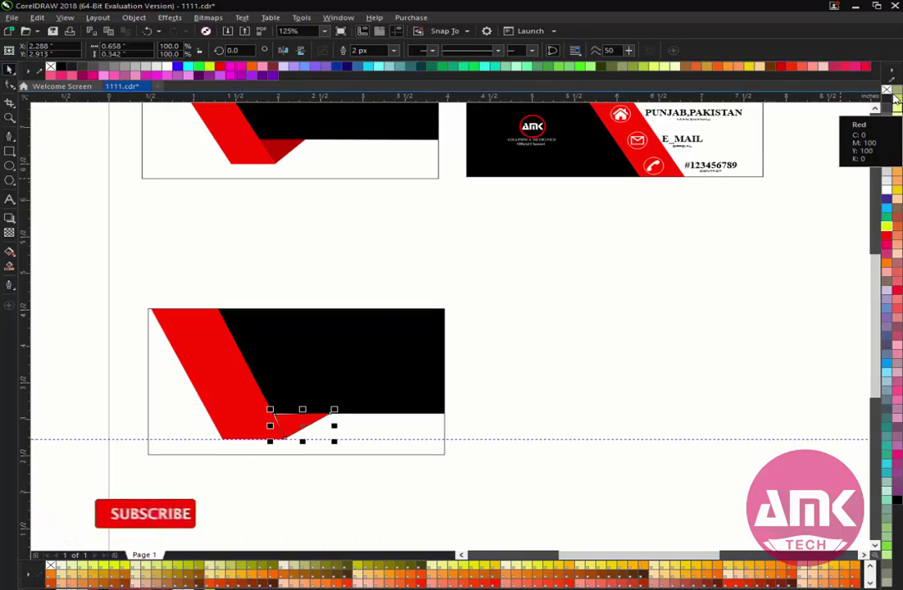
scroll(270, 434, up, 3)
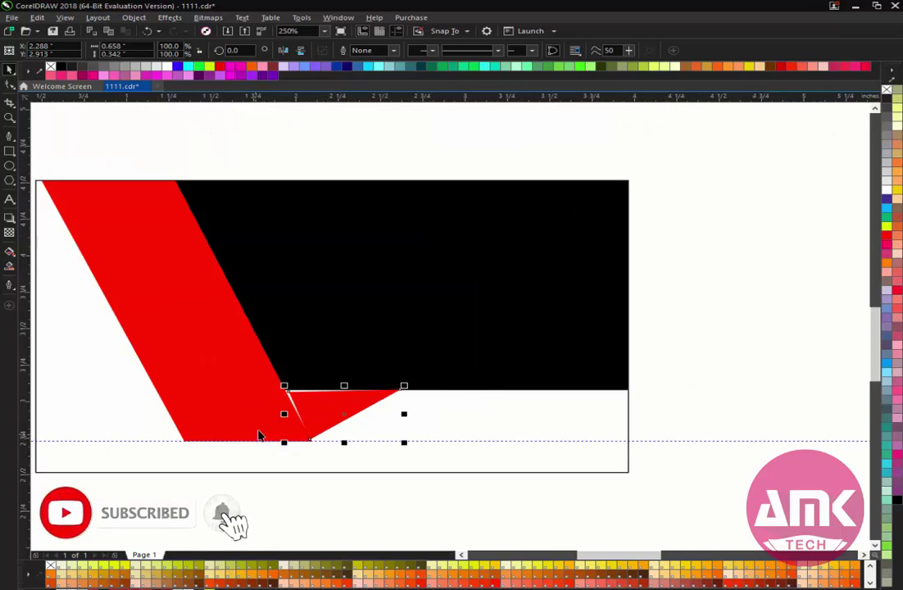
Enlarge the fold triangle to about 0.855 by 0.444 inches, keeping its bottom corner on the strip's lower right corner.
scroll(277, 423, up, 4)
drag(316, 301, 281, 286)
scroll(319, 333, down, 2)
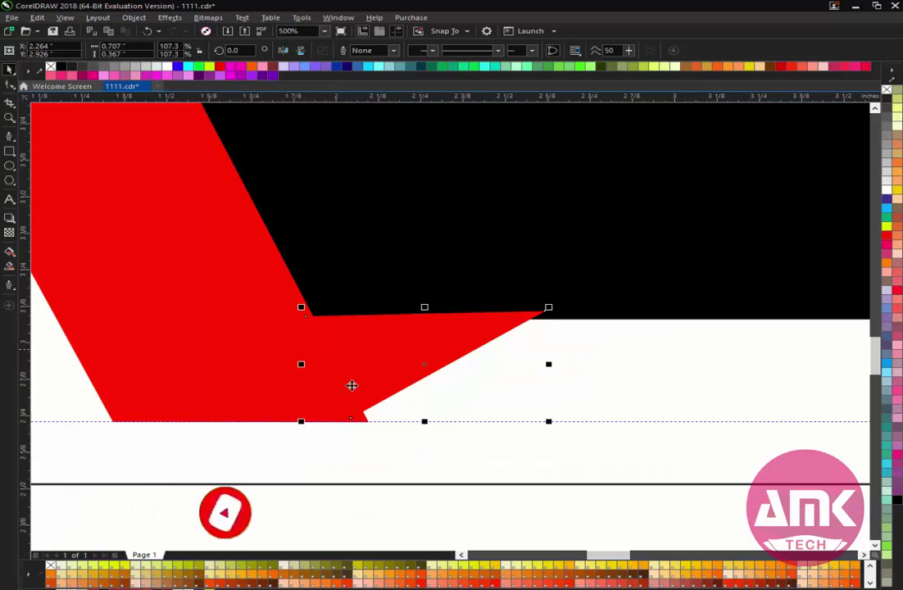
drag(382, 387, 393, 389)
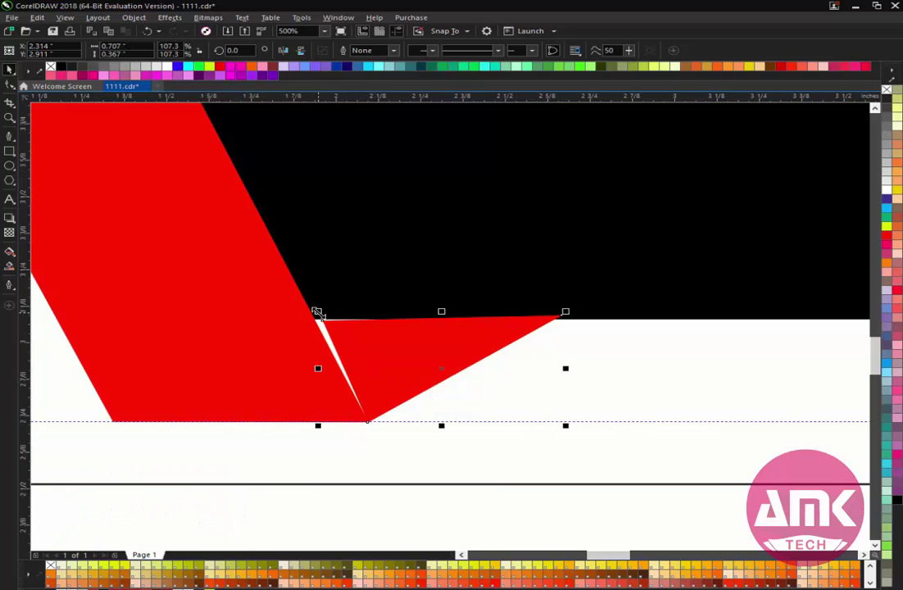
drag(319, 313, 267, 288)
drag(371, 334, 418, 345)
click(418, 345)
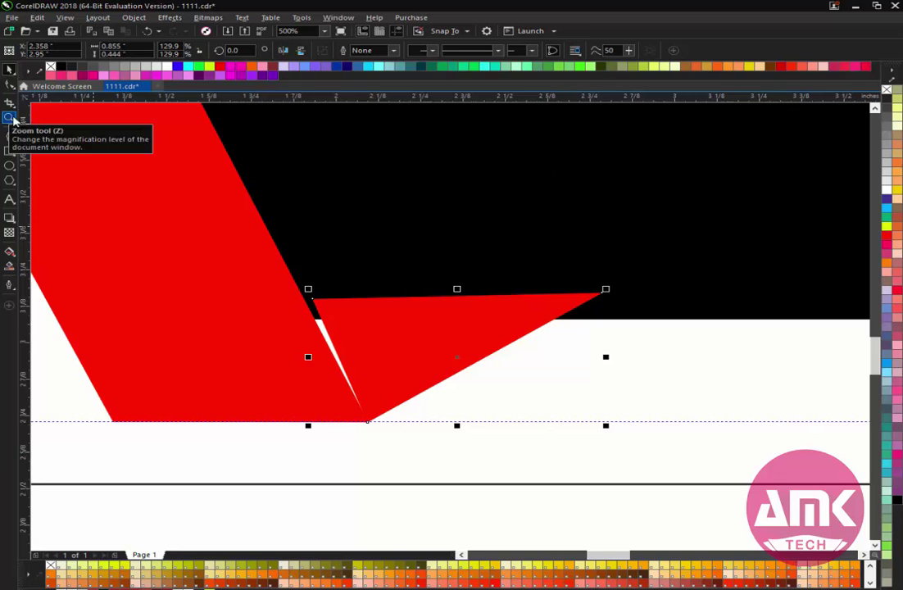
Move the triangle's upper left node into the red strip to close the white gap between them.
click(10, 85)
drag(313, 300, 290, 306)
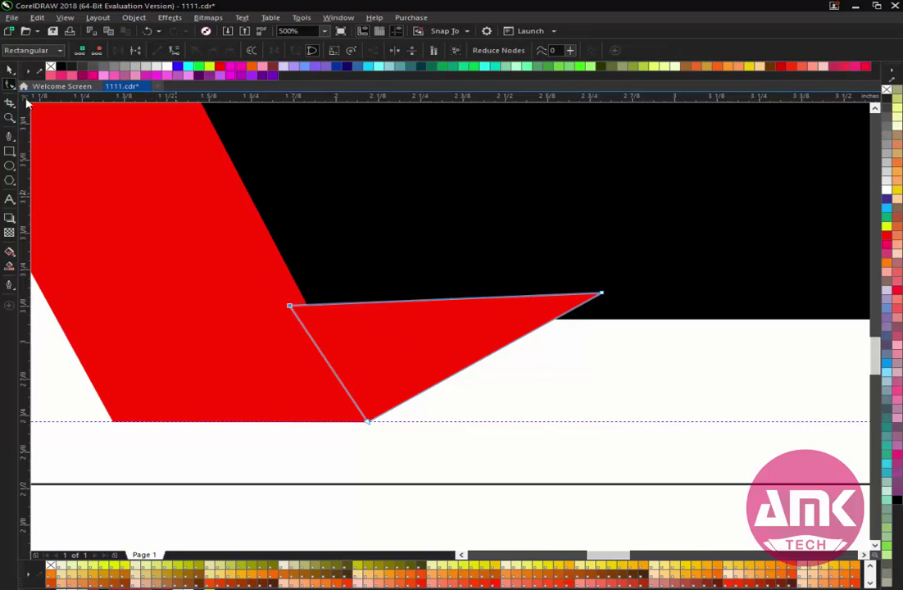
click(10, 70)
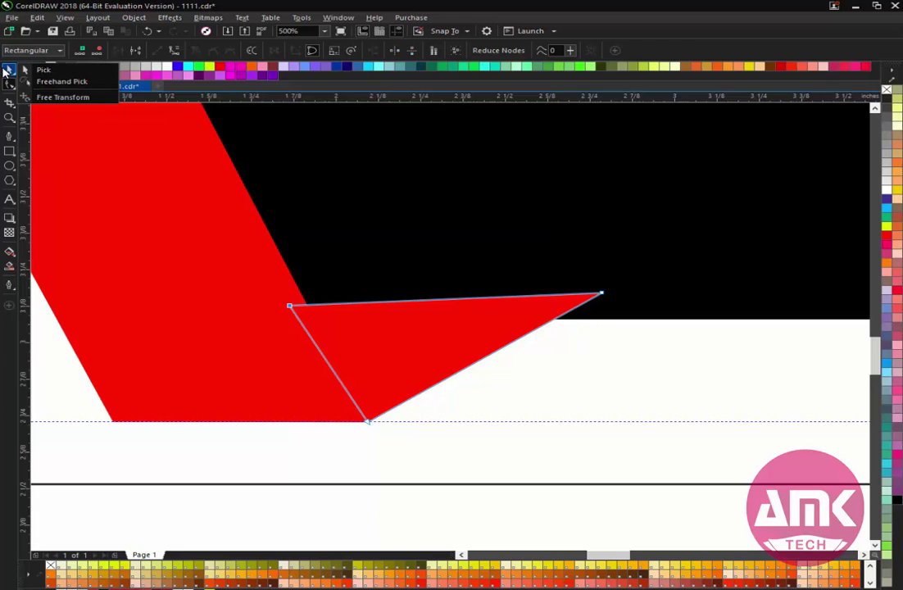
click(44, 69)
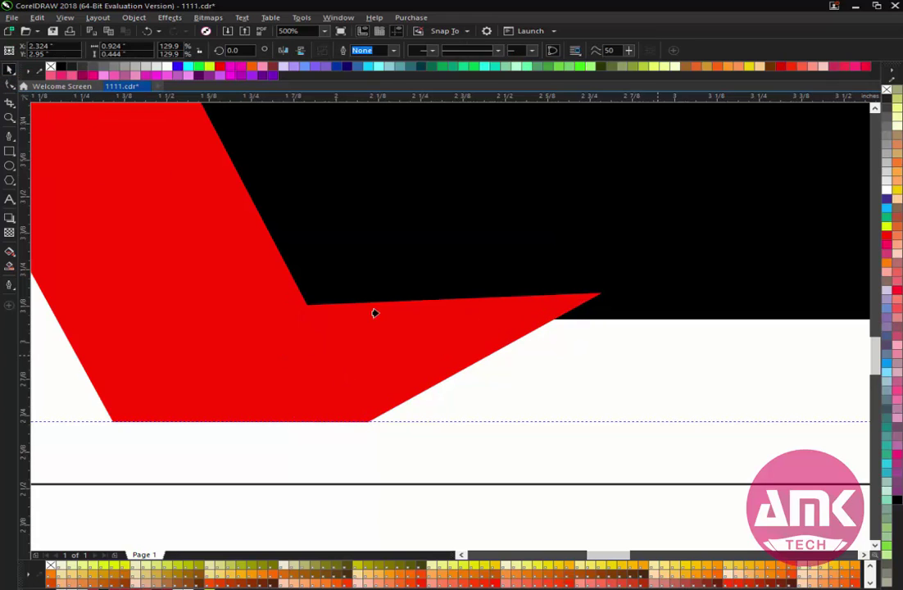
PowerClip the triangle inside the card frame, open the frame's contents, and send the triangle behind the black rectangle.
click(522, 380)
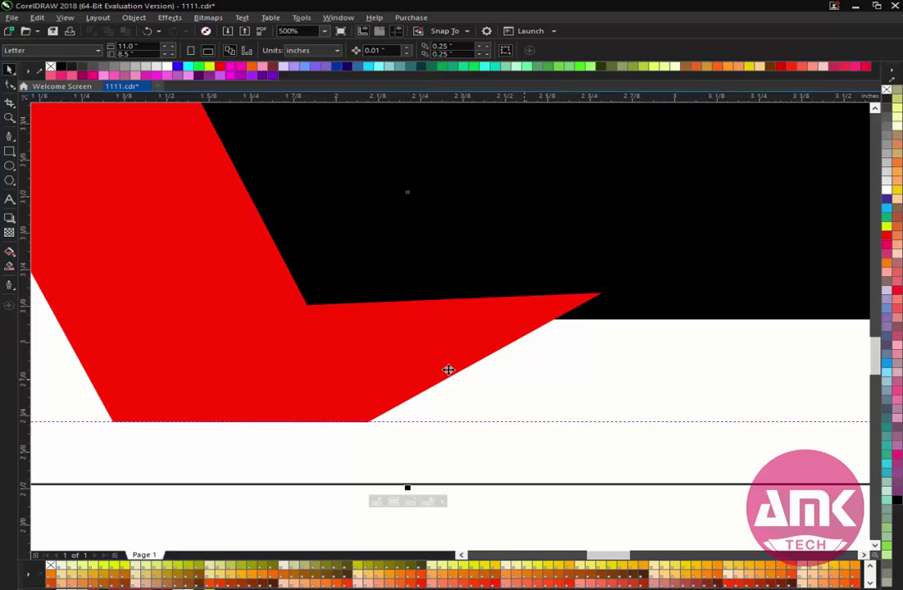
scroll(448, 369, down, 1)
click(539, 373)
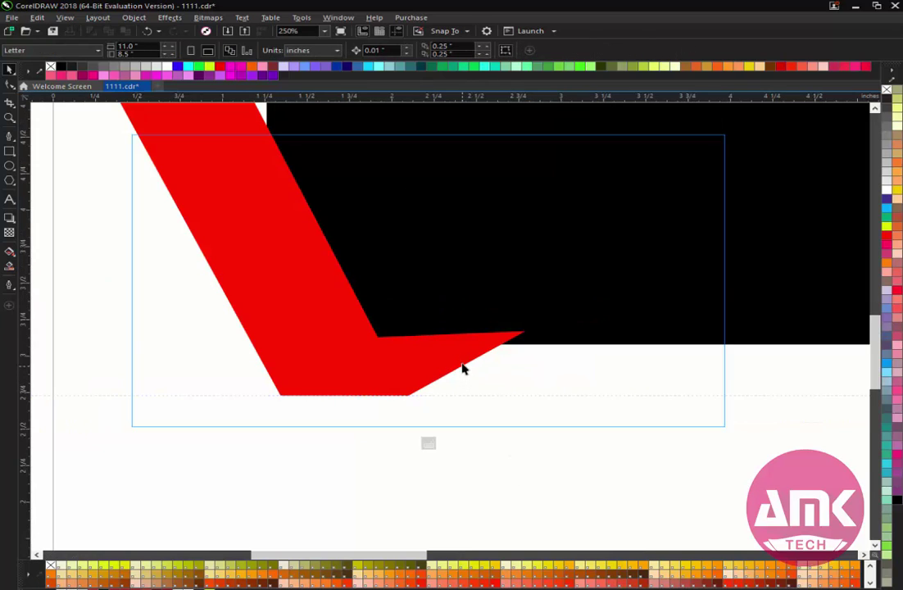
click(463, 364)
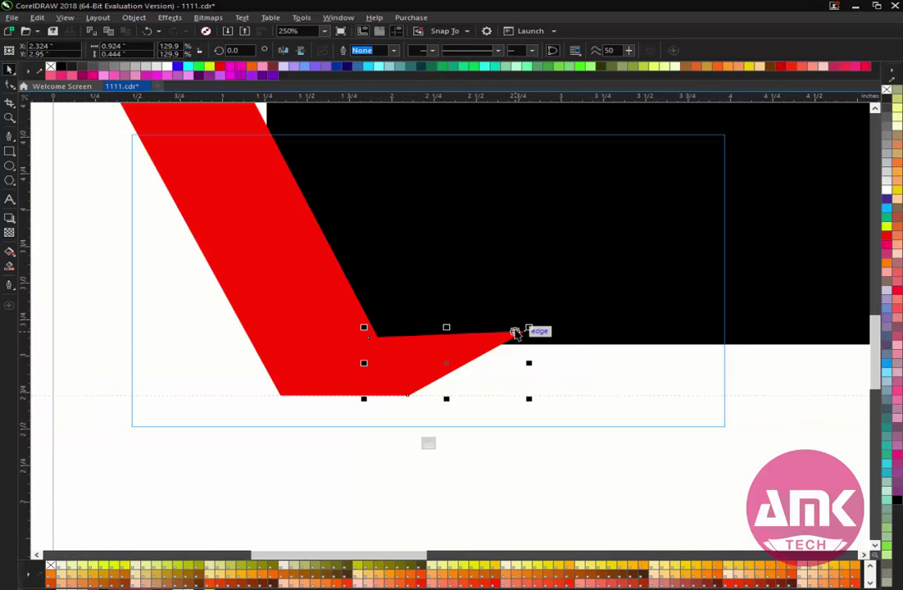
key(ctrl+Page_Down)
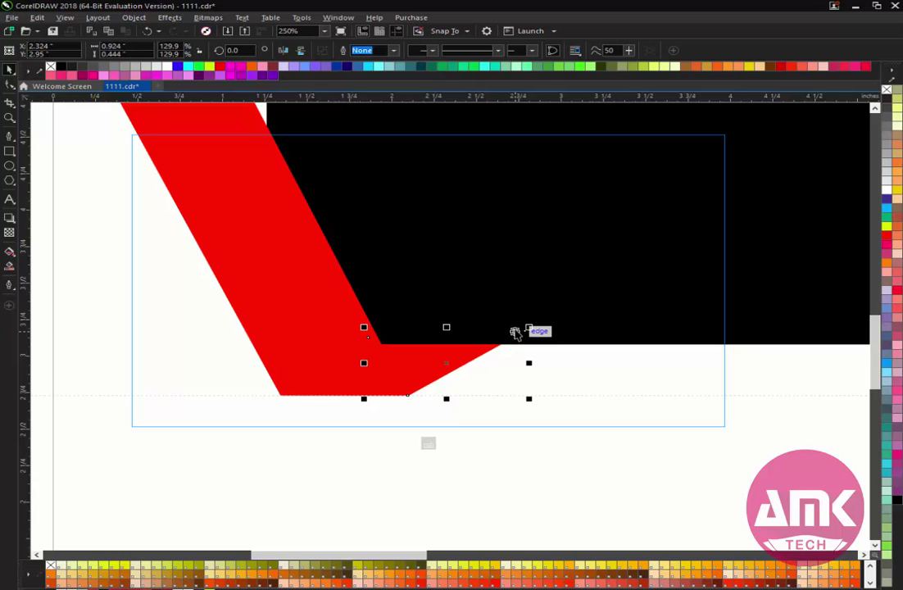
Fill the fold triangle with dark red C22 M100 Y100 K26 and finish editing the card frame's contents.
key(shift+F11)
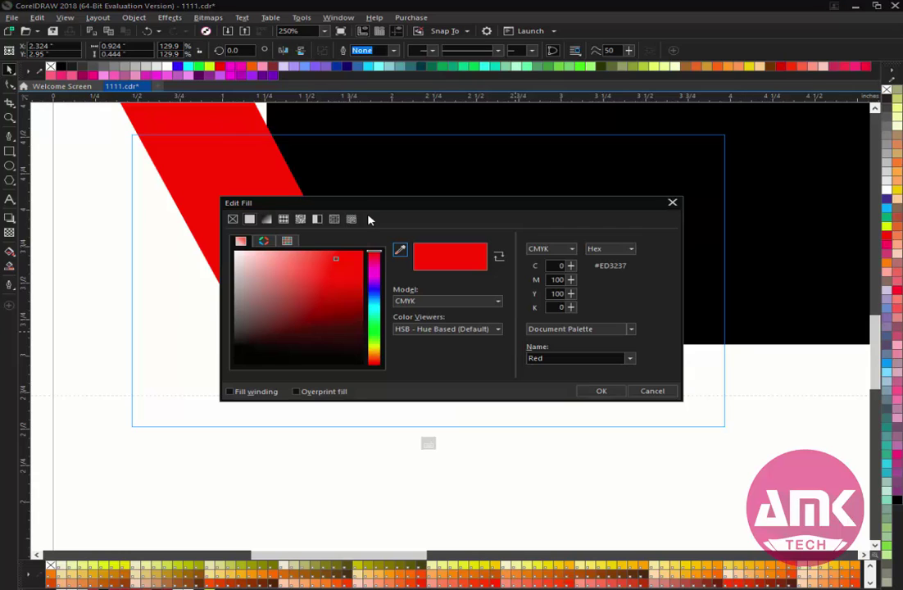
drag(506, 200, 663, 105)
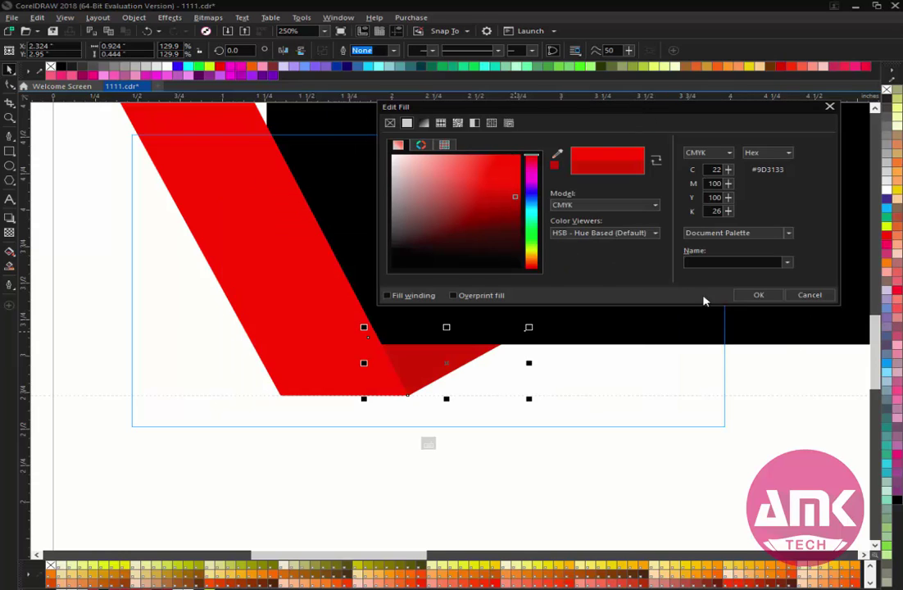
click(739, 297)
scroll(441, 492, down, 2)
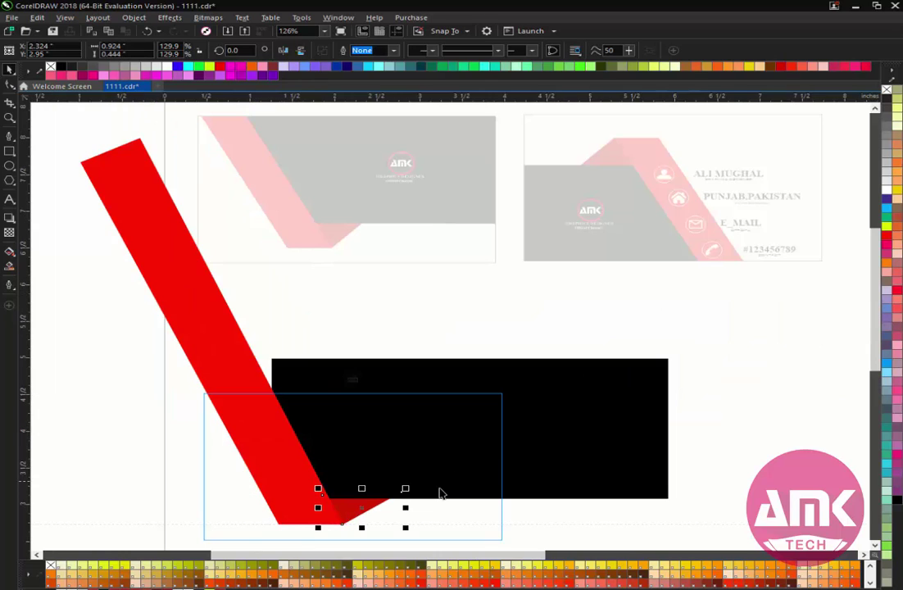
ctrl+click(441, 492)
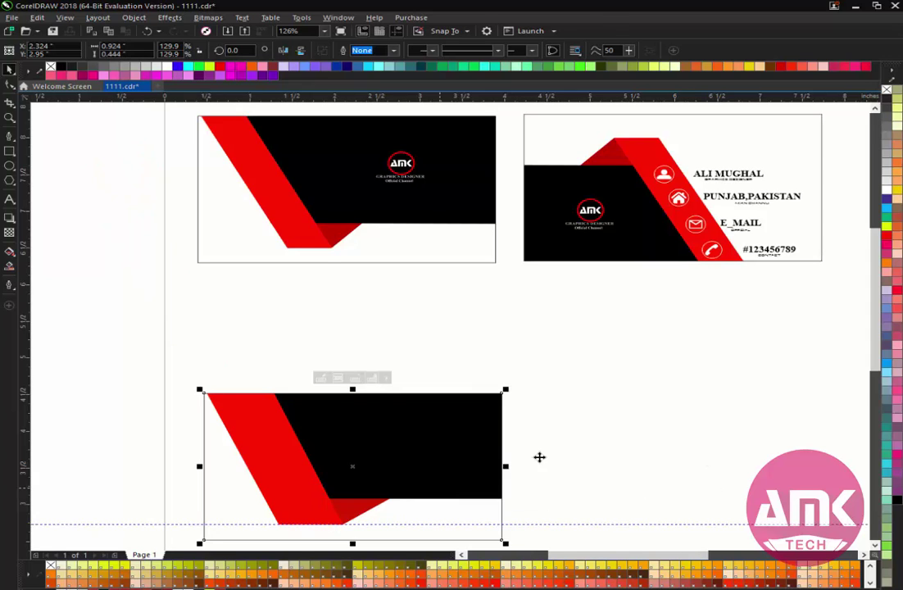
click(539, 457)
Reopen the card frame's contents and narrow the red strip to 80% of its width, about 2.469 inches, from its left side.
scroll(431, 455, down, 2)
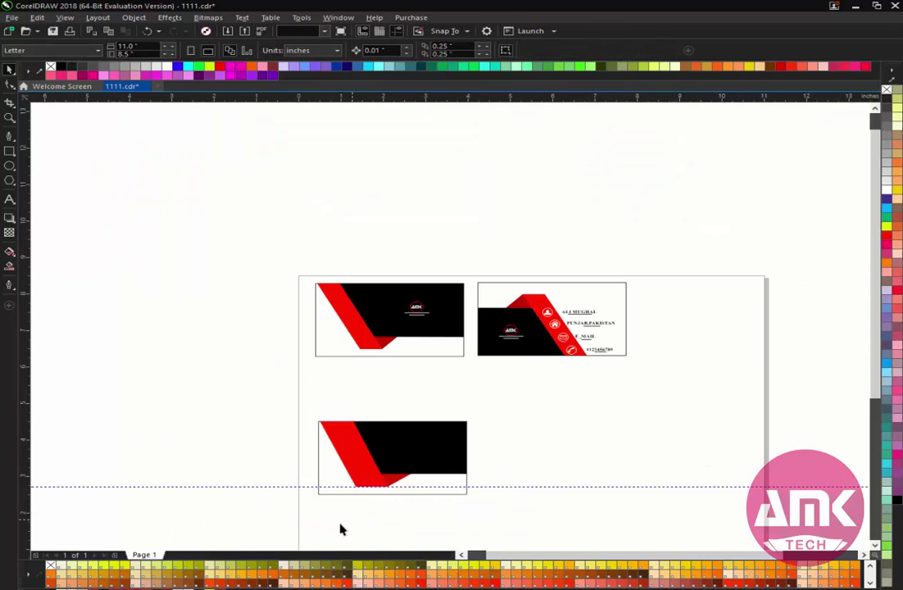
scroll(345, 522, up, 3)
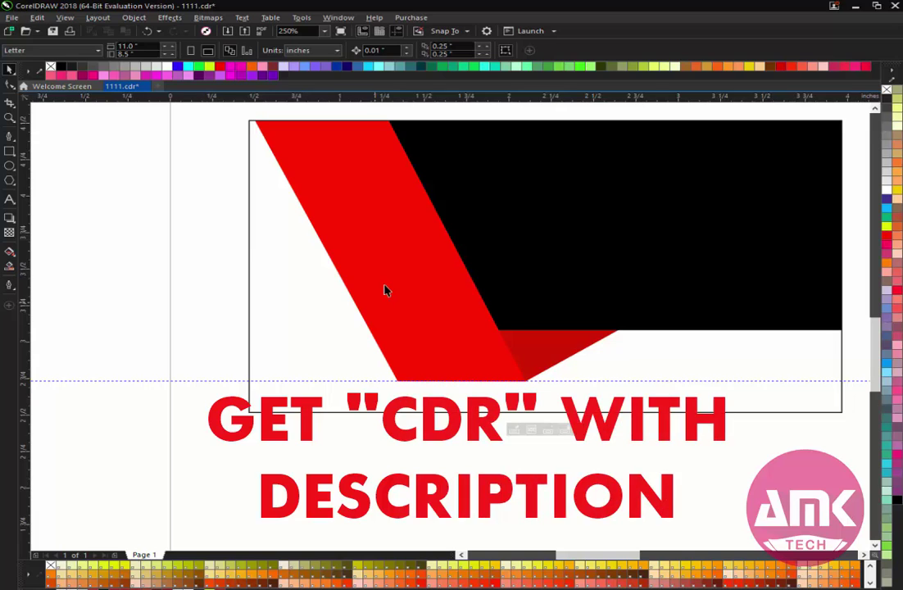
click(380, 270)
ctrl+click(378, 270)
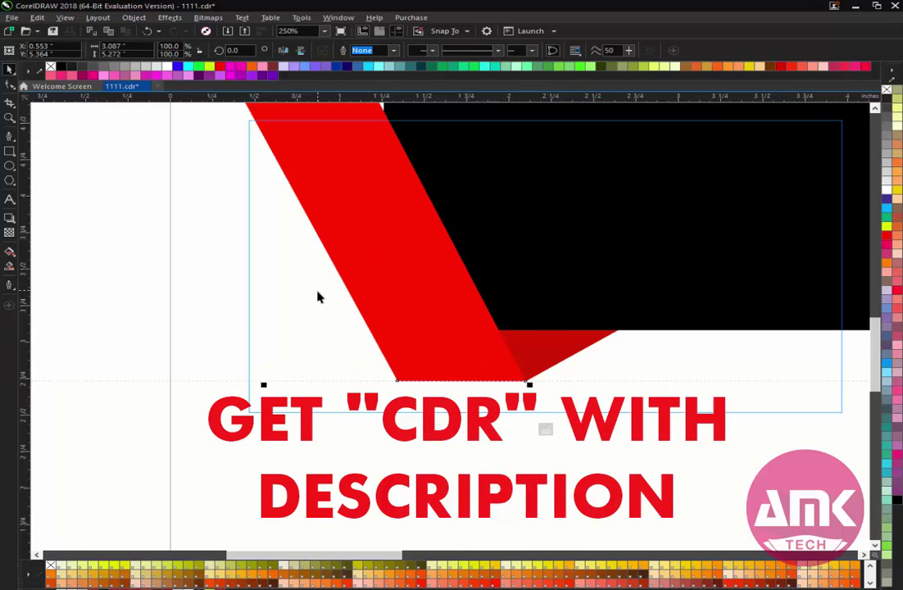
scroll(319, 298, down, 3)
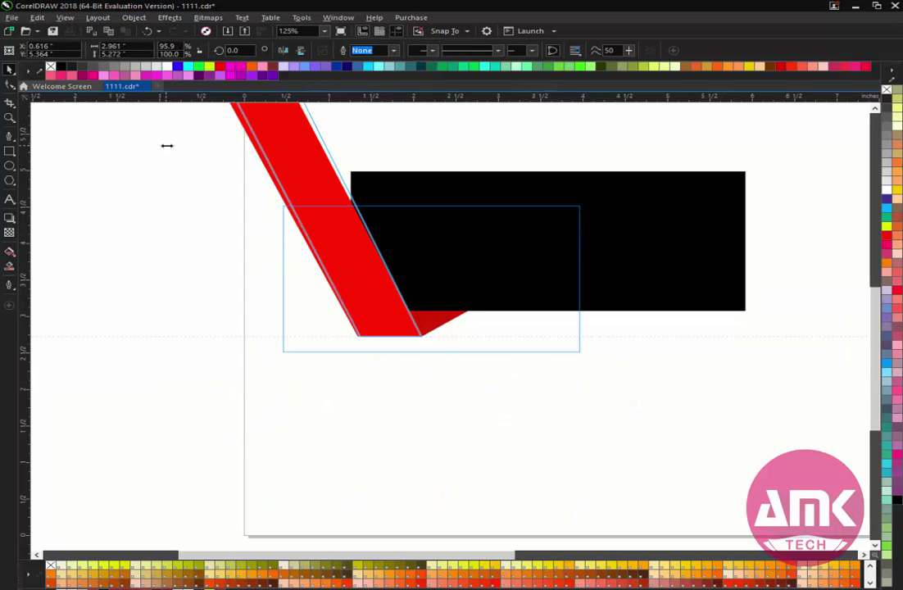
drag(166, 145, 208, 146)
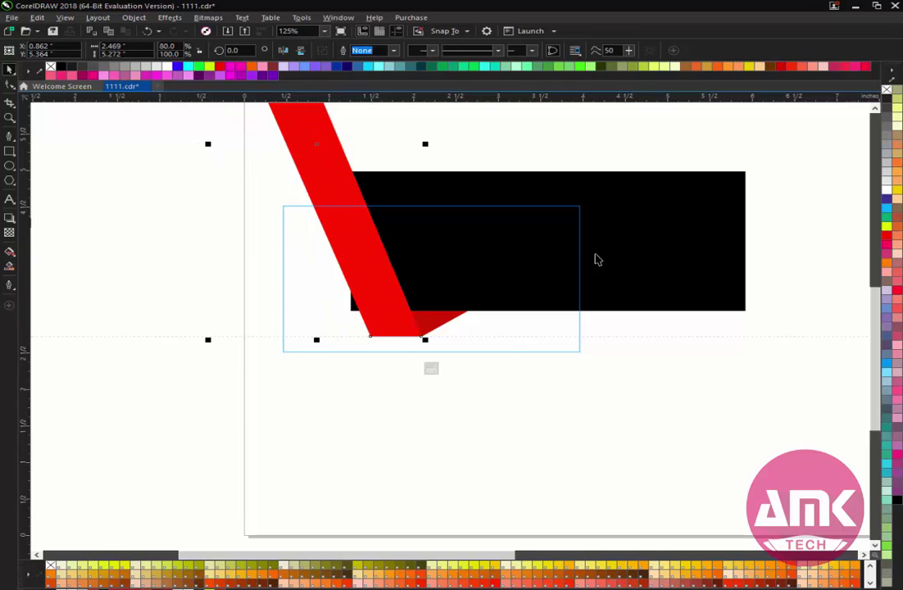
scroll(372, 175, up, 2)
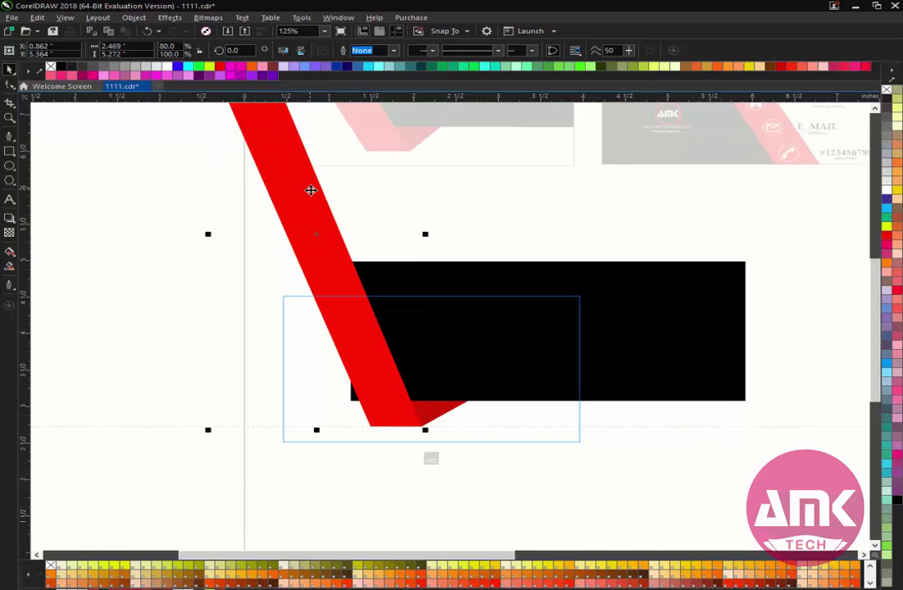
Shorten the red strip to 65% of its height, about 3.424 inches, keeping its bottom edge in place.
scroll(311, 190, down, 2)
drag(313, 111, 327, 181)
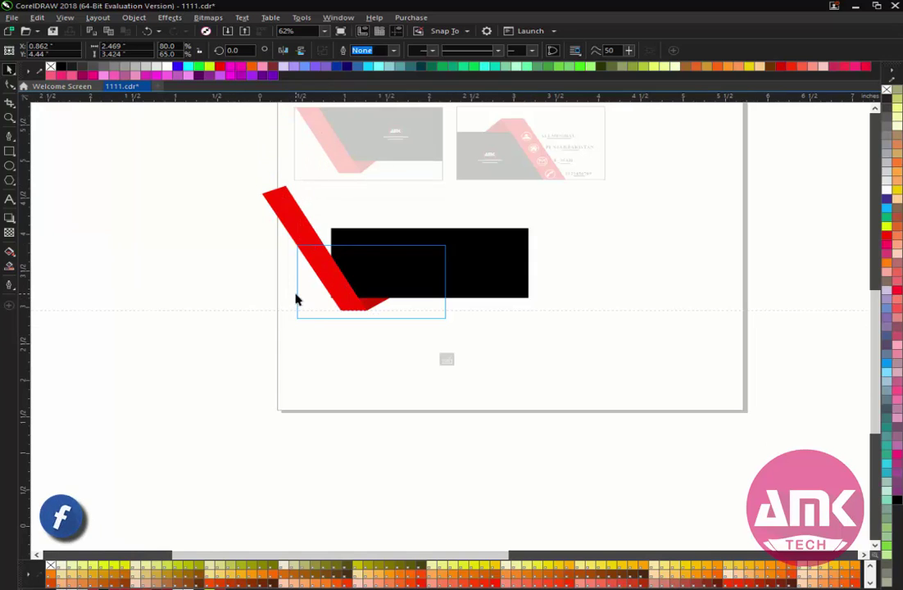
scroll(296, 298, up, 2)
scroll(338, 220, up, 2)
scroll(337, 220, down, 2)
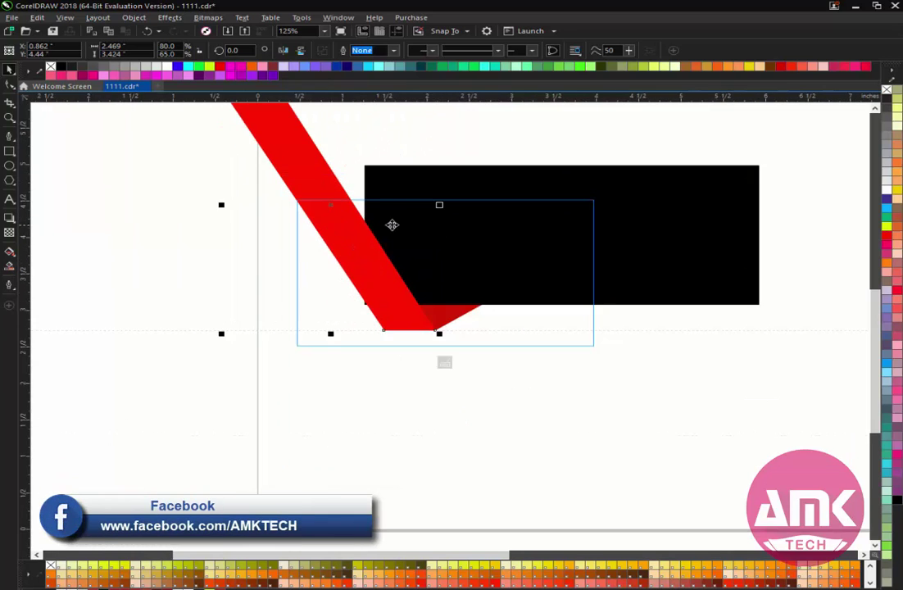
Convert the black rectangle to curves, shift its two left corner nodes so that edge hides behind the red strip, and finish editing the frame.
click(503, 178)
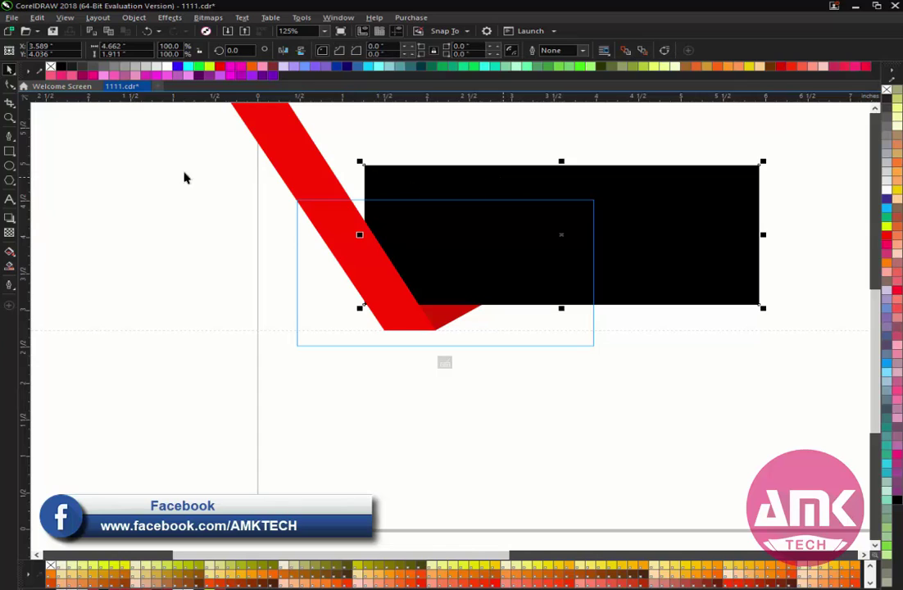
click(11, 87)
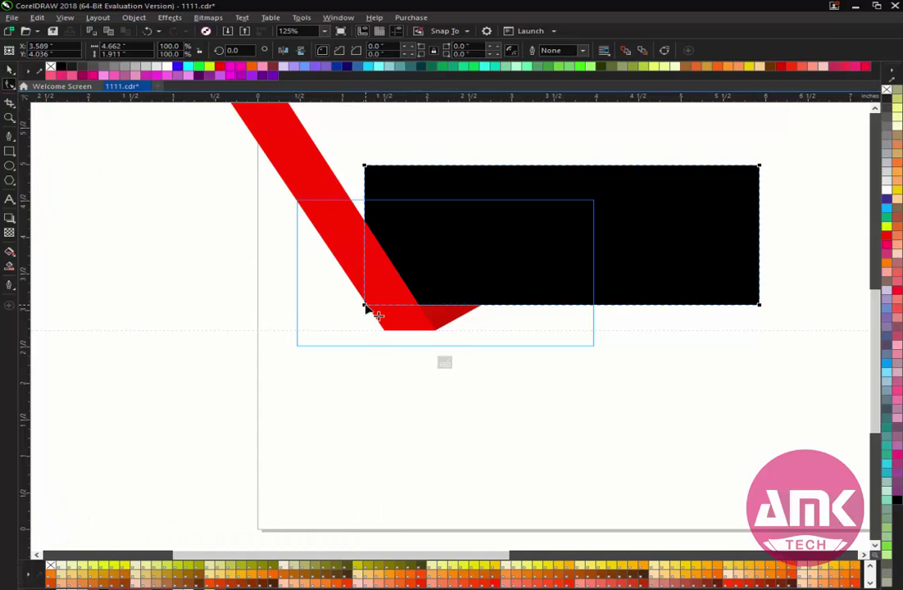
key(ctrl+q)
drag(366, 309, 397, 309)
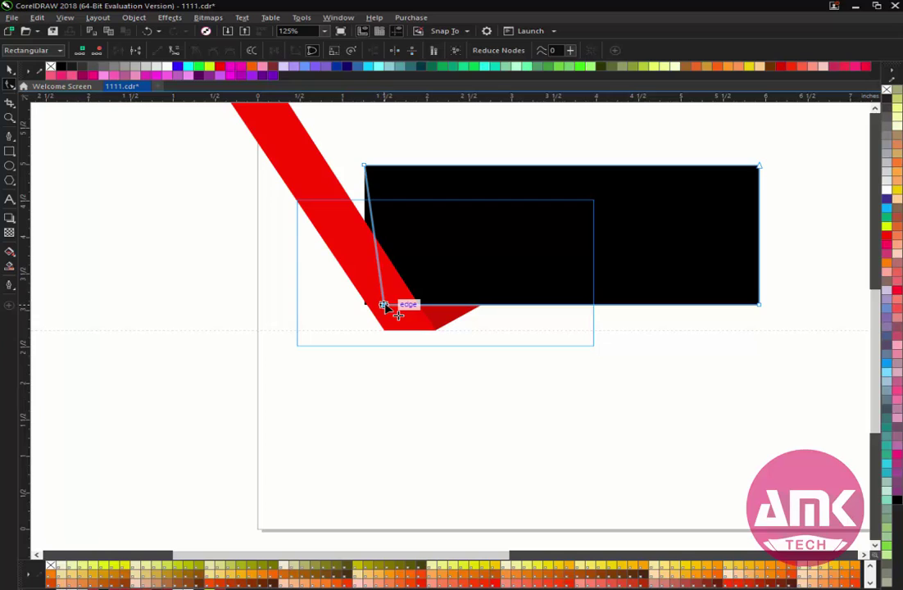
drag(365, 167, 333, 185)
click(443, 361)
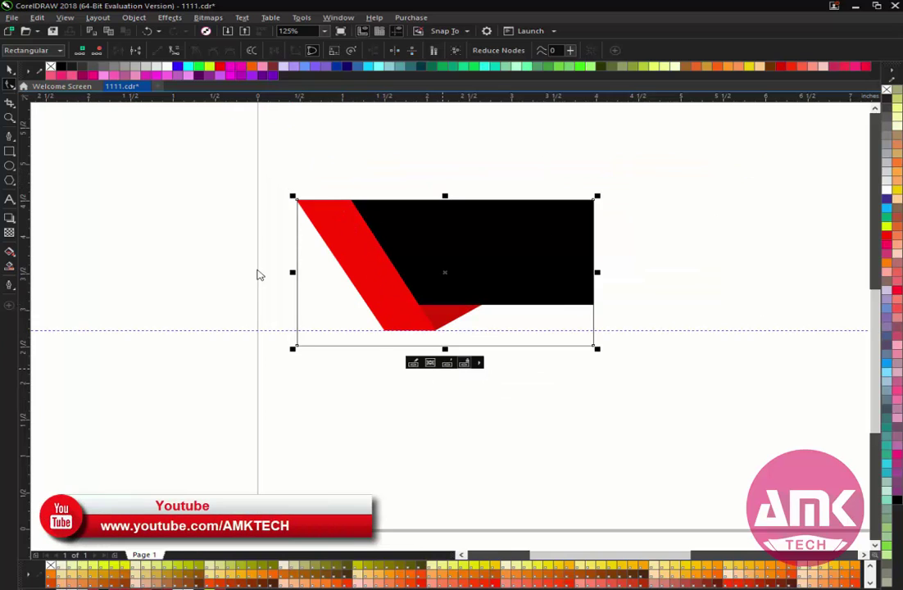
key(space)
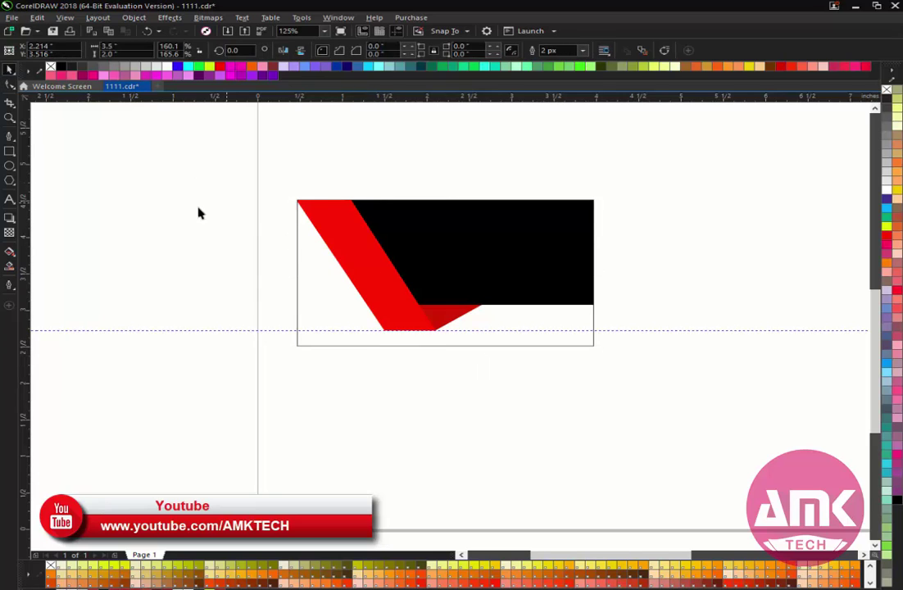
Duplicate the finished card directly below the original and mirror the copy both horizontally and vertically.
scroll(405, 306, down, 2)
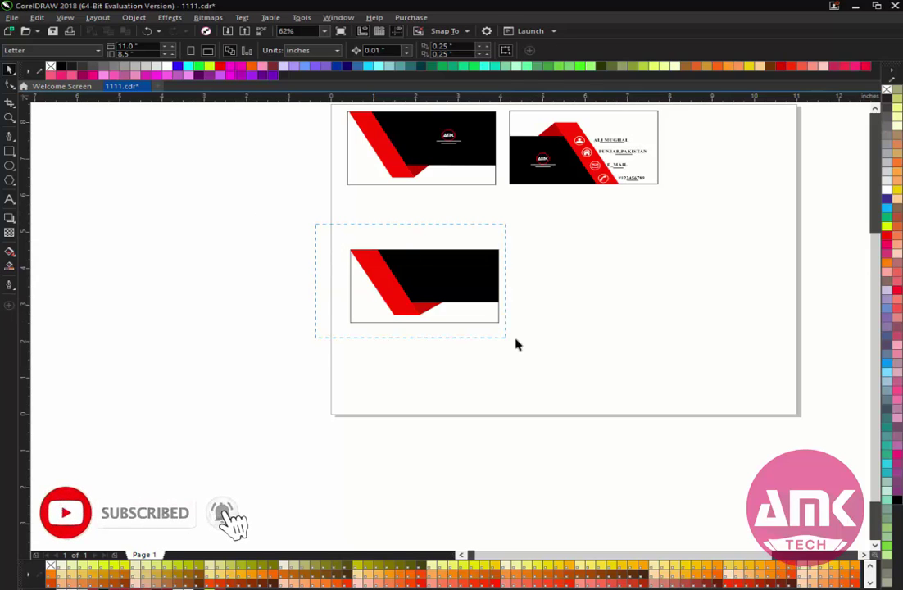
drag(511, 334, 510, 333)
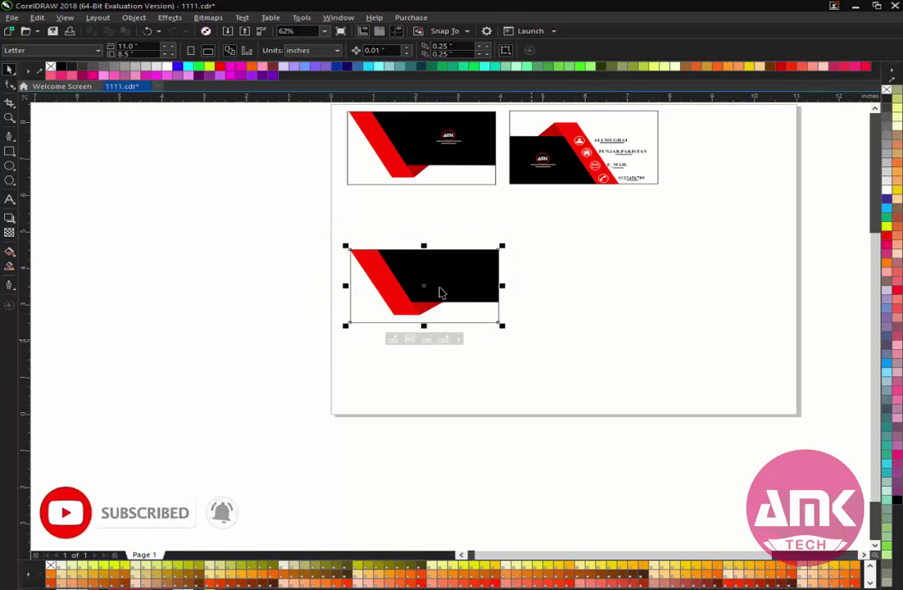
drag(436, 362, 437, 368)
right_click(437, 371)
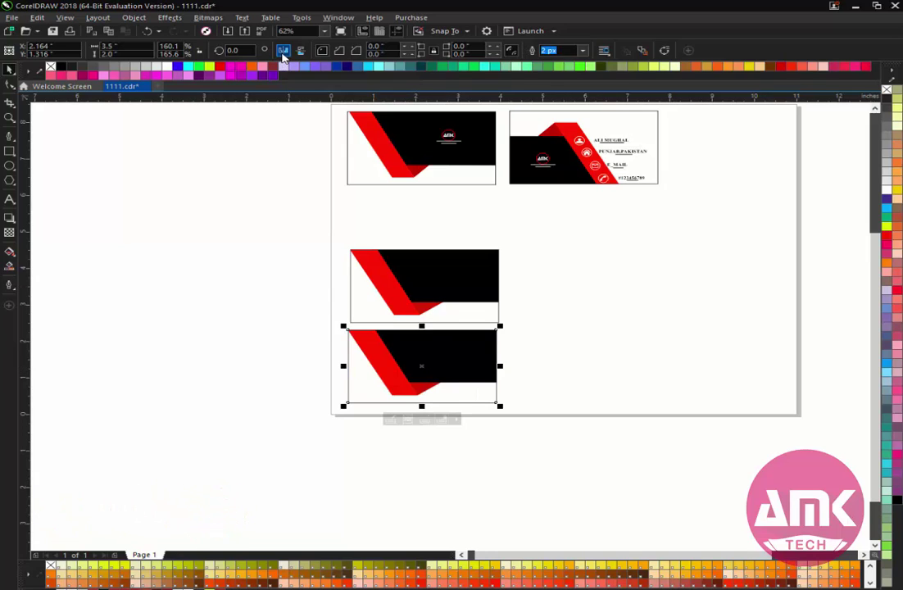
click(300, 50)
click(299, 53)
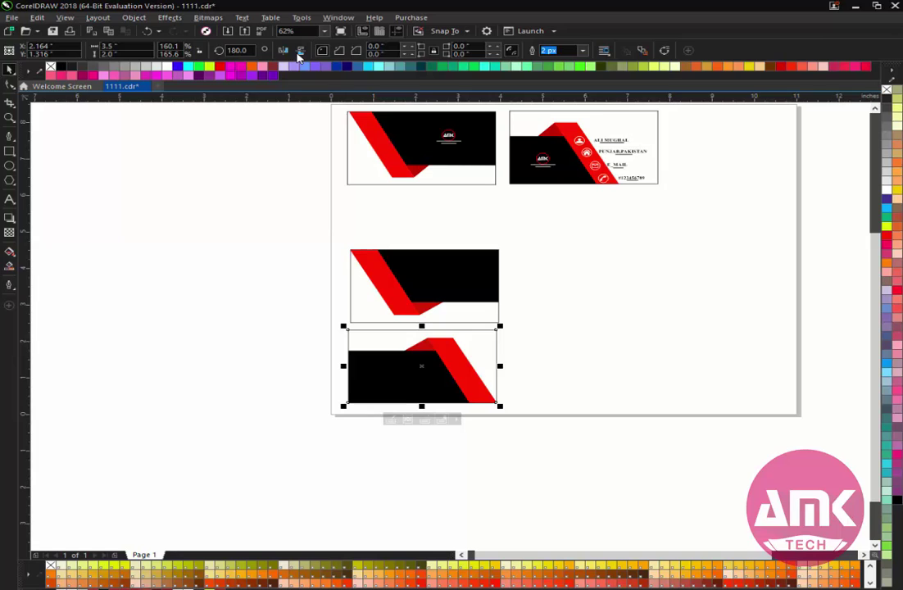
click(554, 362)
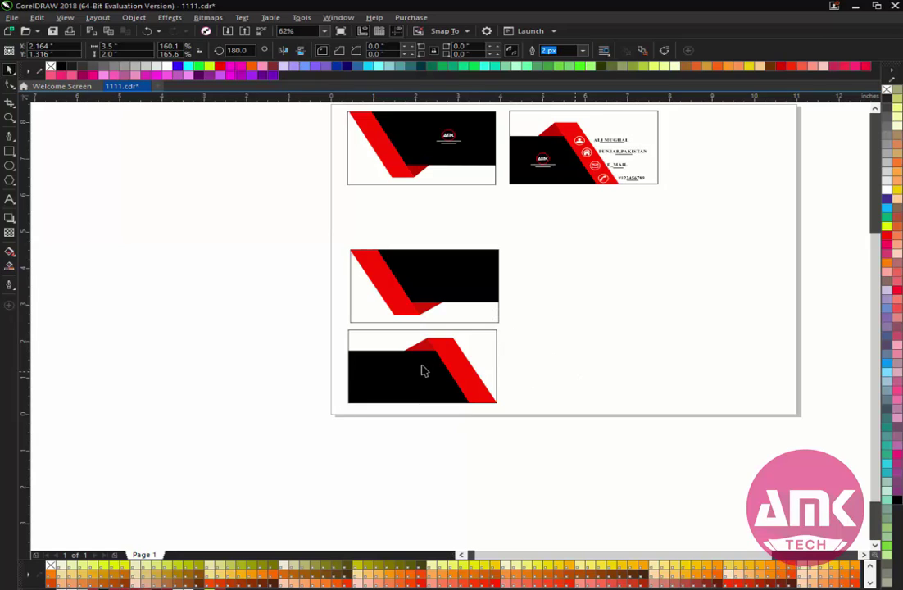
Open the mirrored card's contents, move the black shape, fold triangle and red strip together to the left, and finish editing.
click(390, 394)
double_click(400, 390)
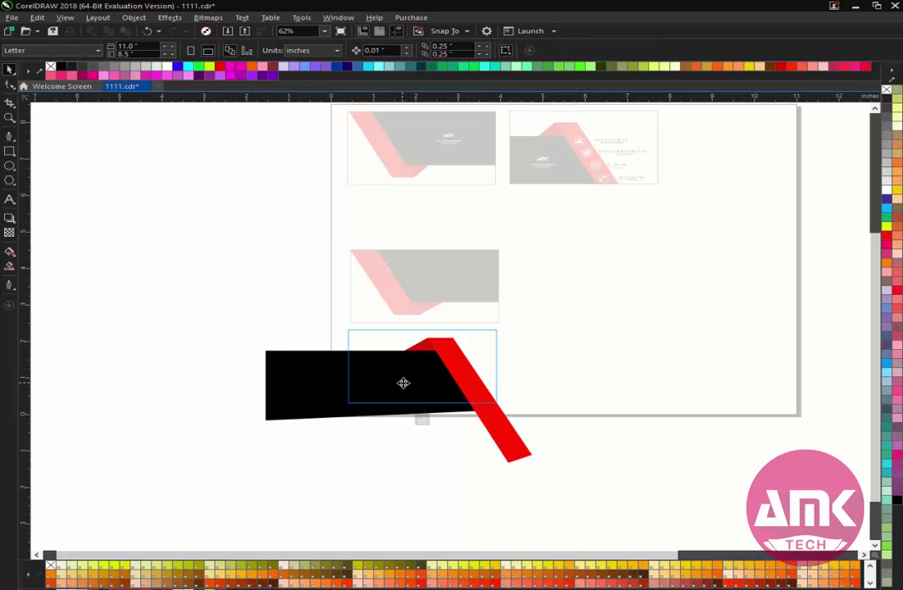
click(403, 383)
drag(574, 325, 366, 422)
drag(311, 435, 214, 446)
scroll(372, 418, up, 3)
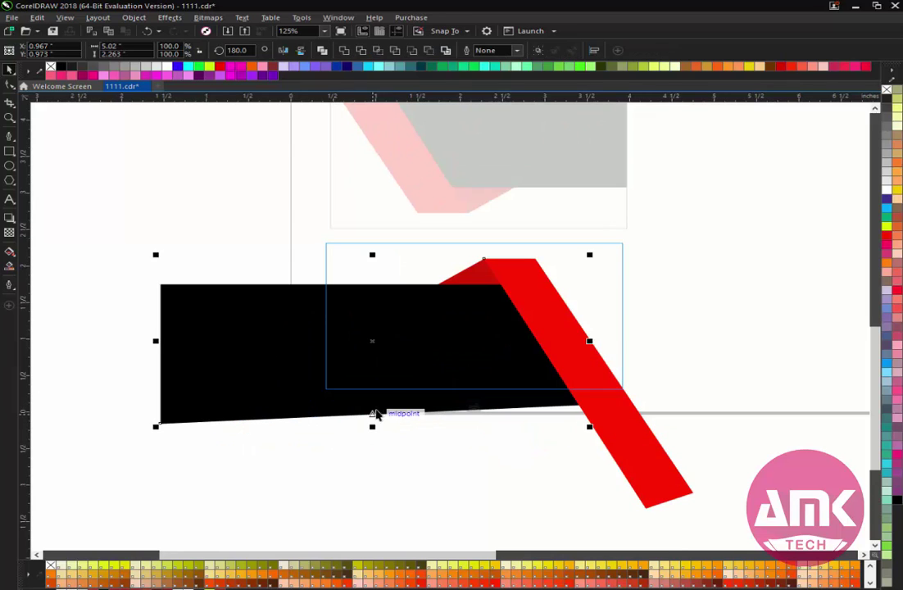
drag(417, 337, 394, 353)
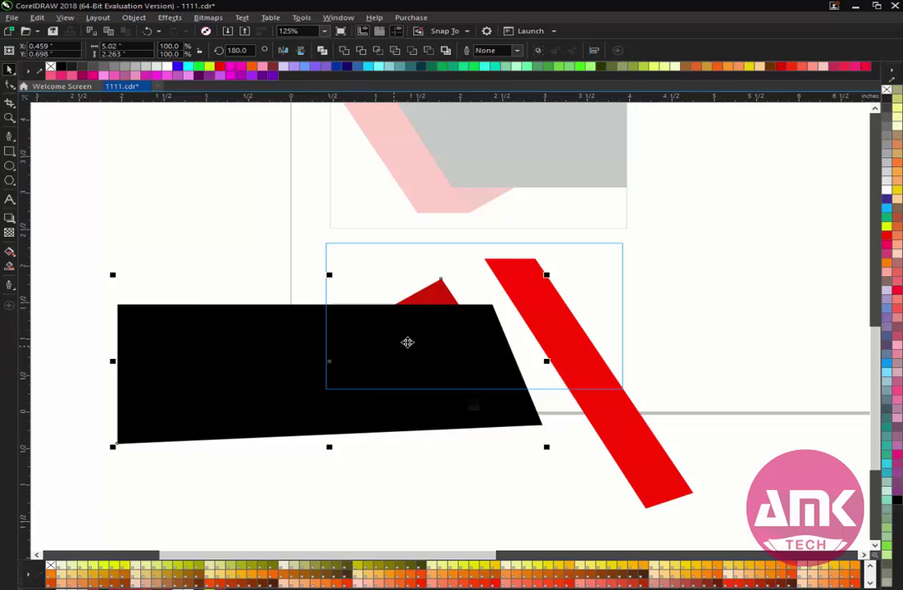
key(ctrl+z)
shift+click(604, 391)
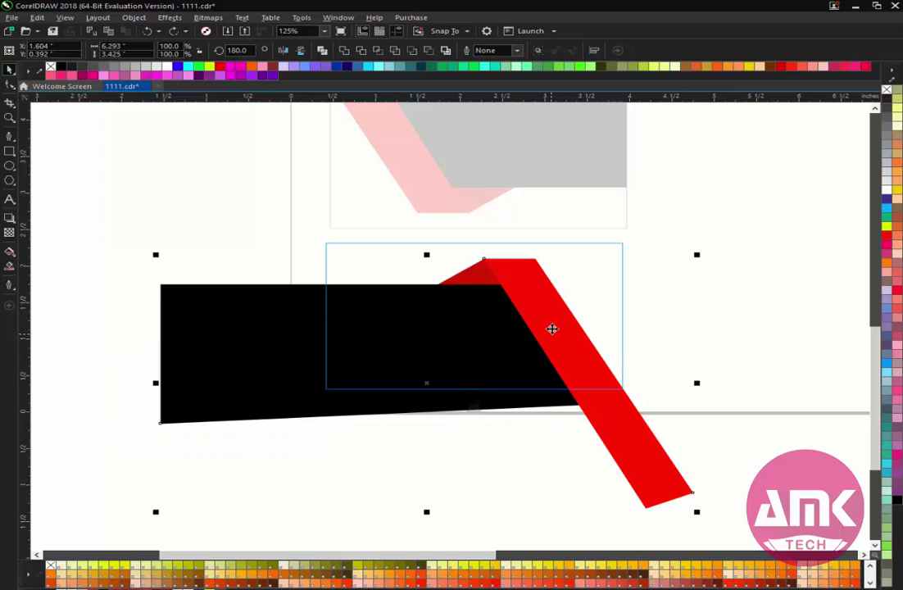
drag(553, 329, 476, 317)
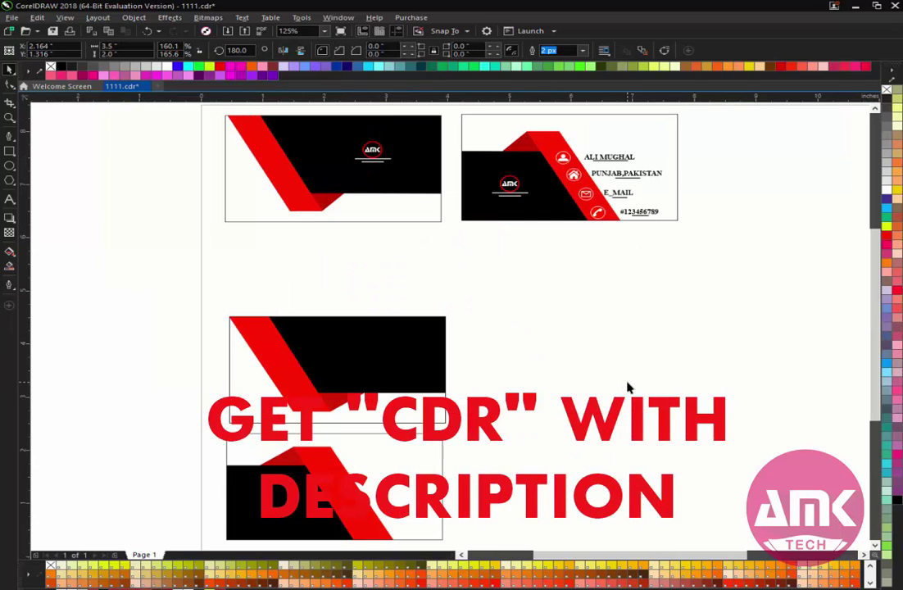
click(524, 353)
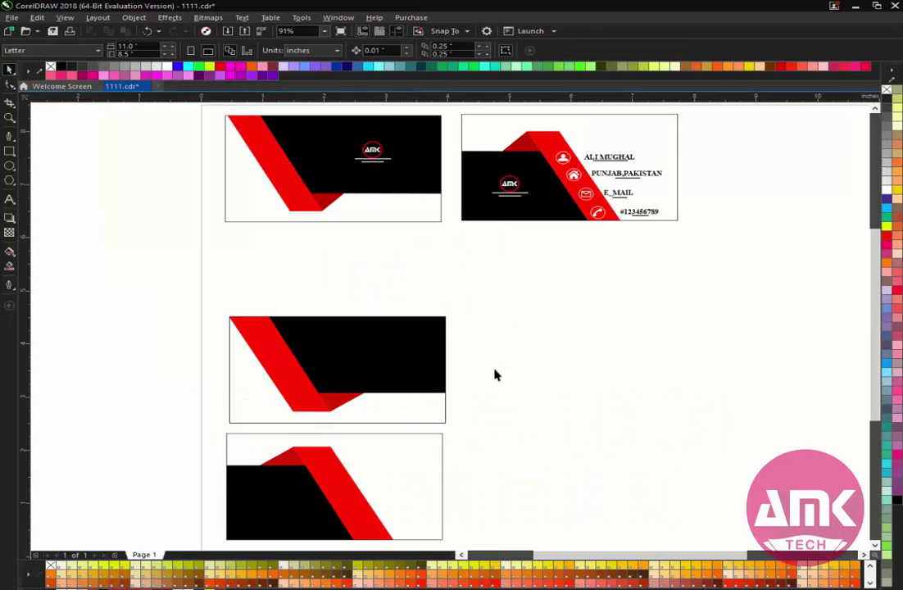
Add the text "front" in Arial above the new cards and enlarge it to about 75 pt.
click(10, 199)
click(314, 268)
text(24)
key(Return)
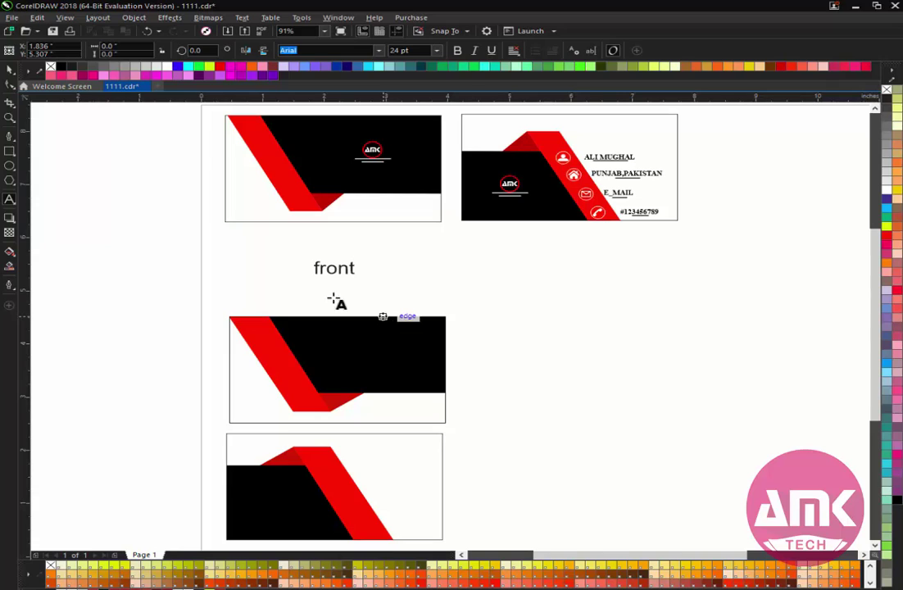
drag(361, 278, 402, 298)
Move the "front" label to the right of the mirrored card and place a copy of it beside the upper card.
drag(353, 260, 554, 475)
right_click(554, 475)
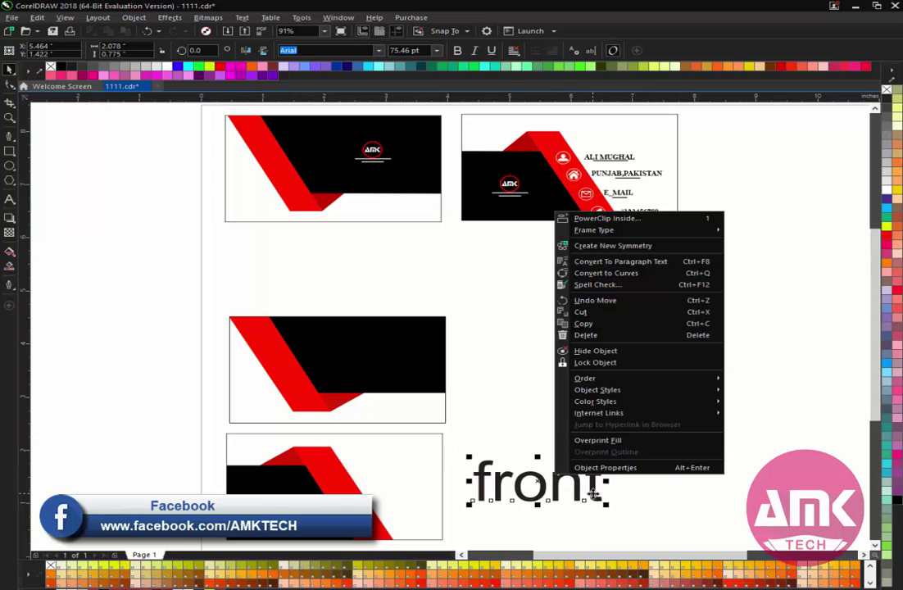
click(594, 495)
click(594, 494)
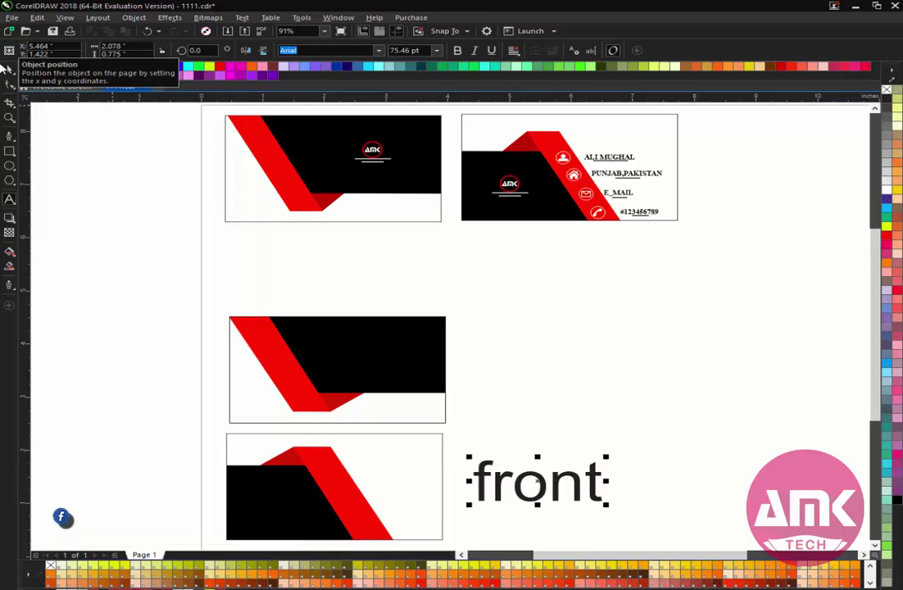
click(274, 288)
click(532, 490)
drag(526, 480, 528, 359)
Change the label beside the mirrored card to "back" and deselect it.
click(594, 487)
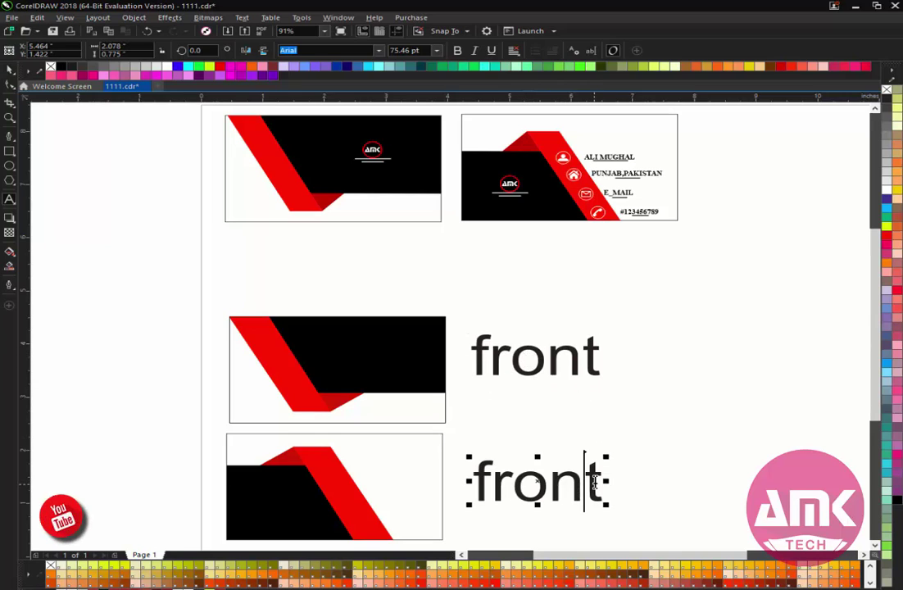
key(Right)
key(BackSpace)
key(BackSpace)
key(BackSpace)
key(BackSpace)
key(BackSpace)
text(back)
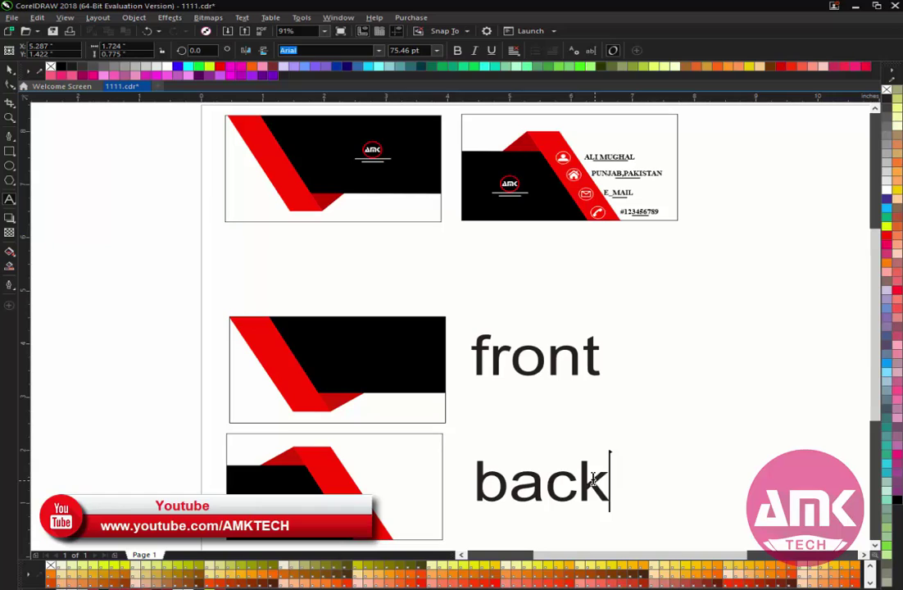
key(Escape)
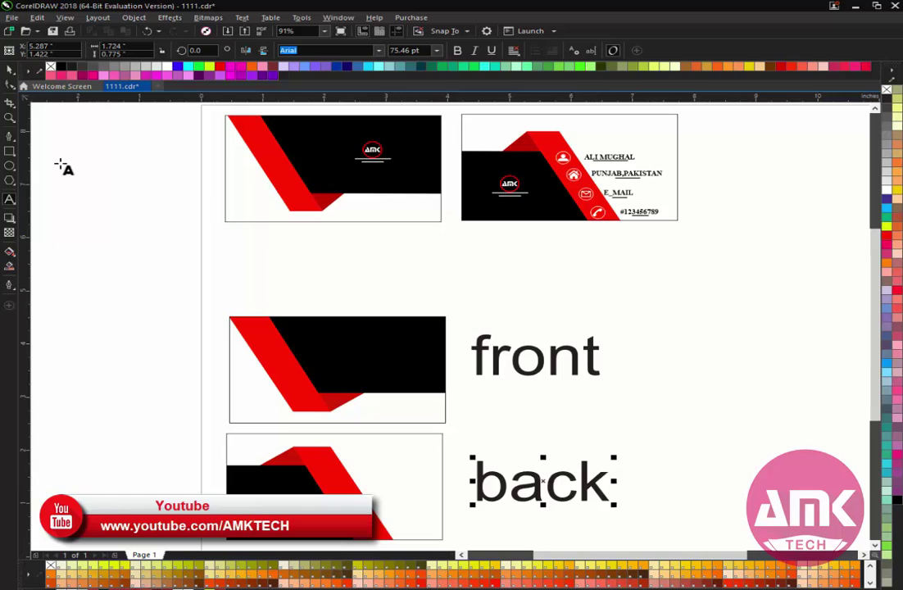
click(16, 73)
click(642, 285)
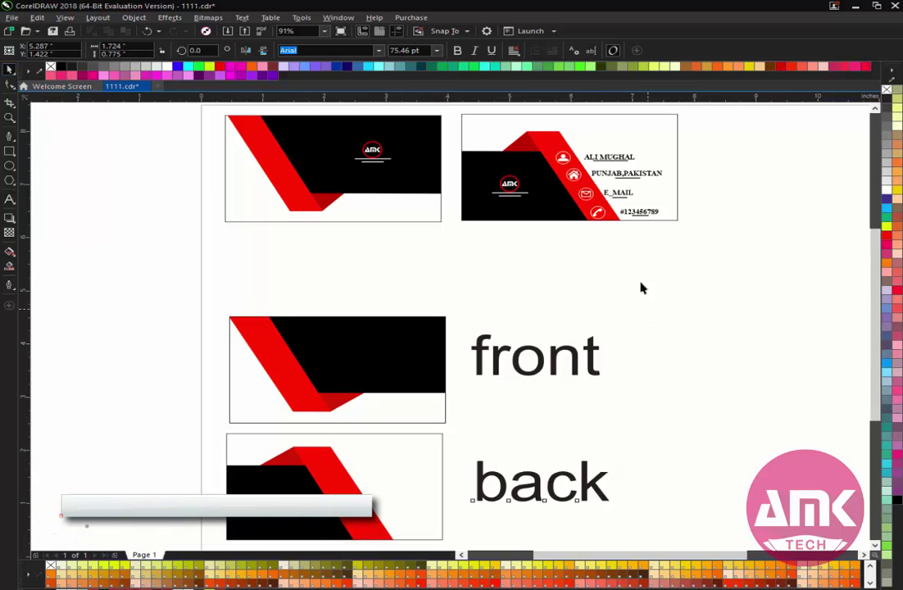
Copy the AMK logo group from the reference front card onto the black area of the new front card.
drag(710, 129, 574, 179)
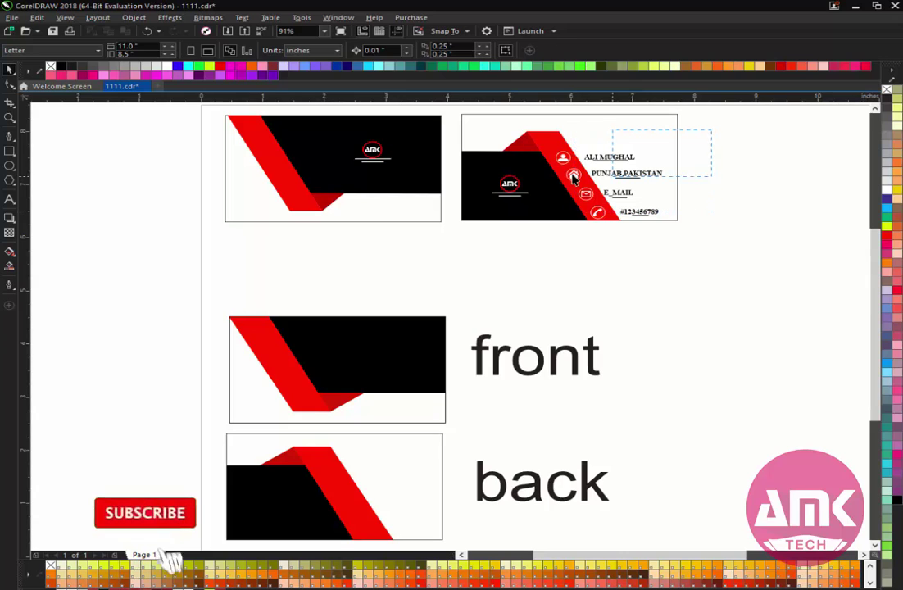
click(372, 150)
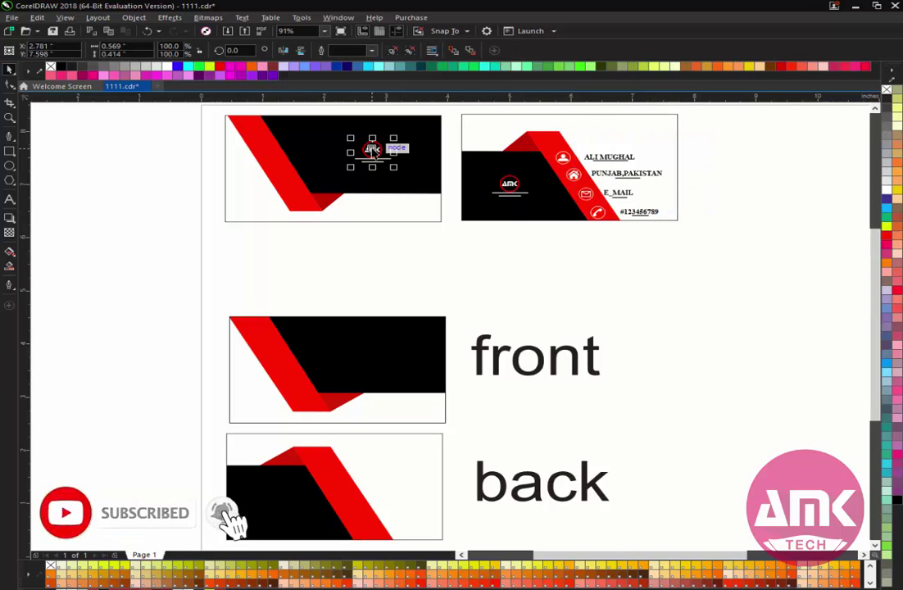
scroll(377, 164, up, 5)
scroll(382, 190, down, 5)
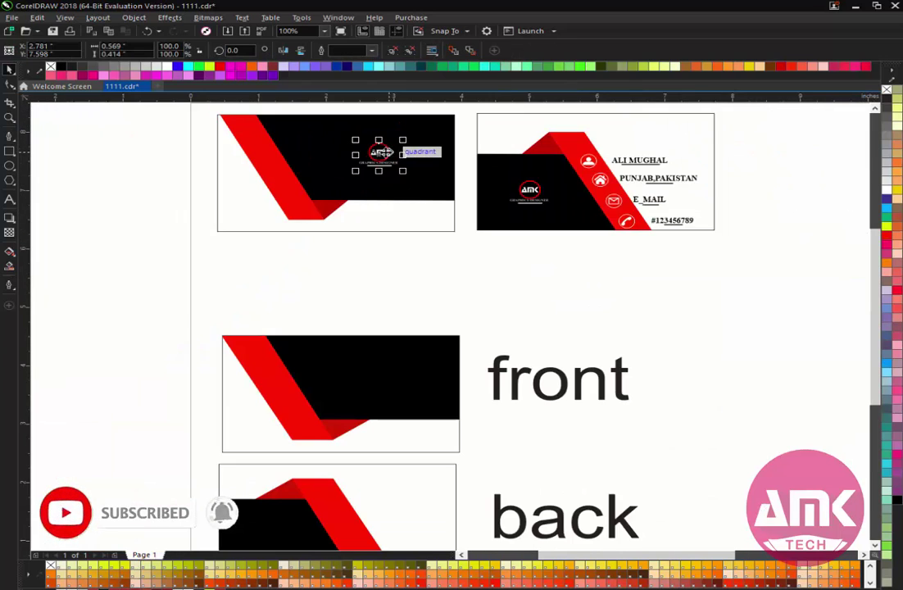
drag(380, 157, 382, 379)
scroll(376, 393, up, 5)
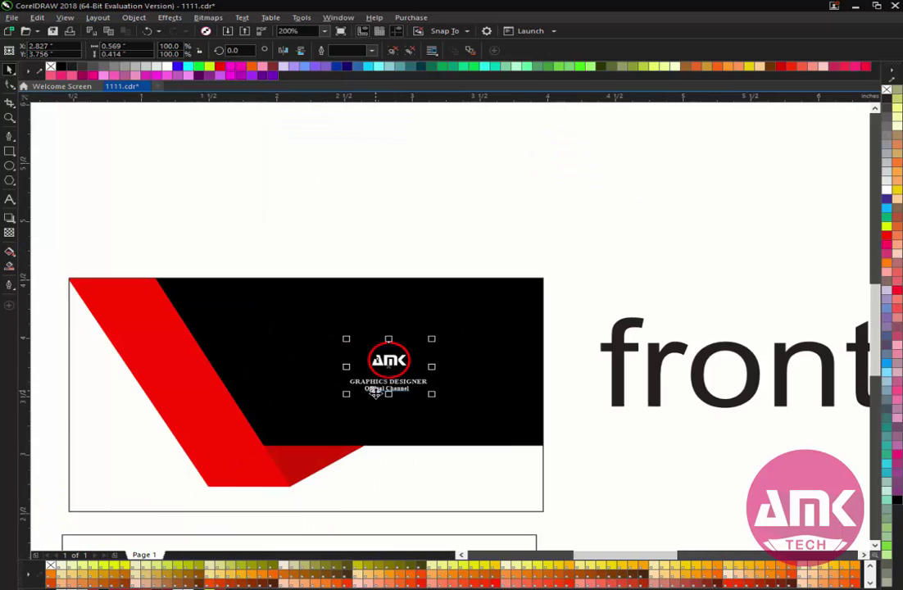
Enlarge the copied logo to about 150%, 0.855 inches wide, and nudge it slightly to the right.
drag(488, 289, 527, 267)
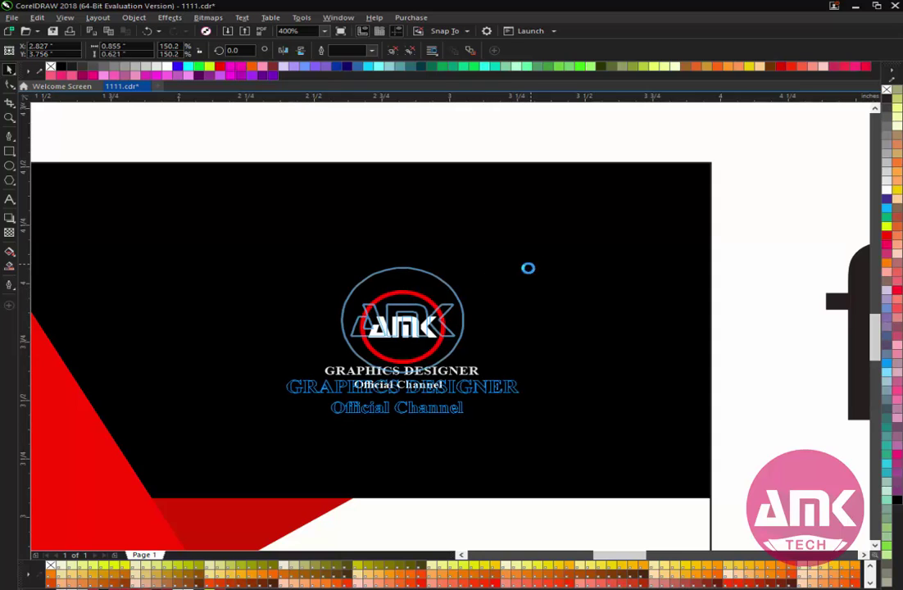
drag(439, 312, 453, 311)
scroll(416, 309, down, 5)
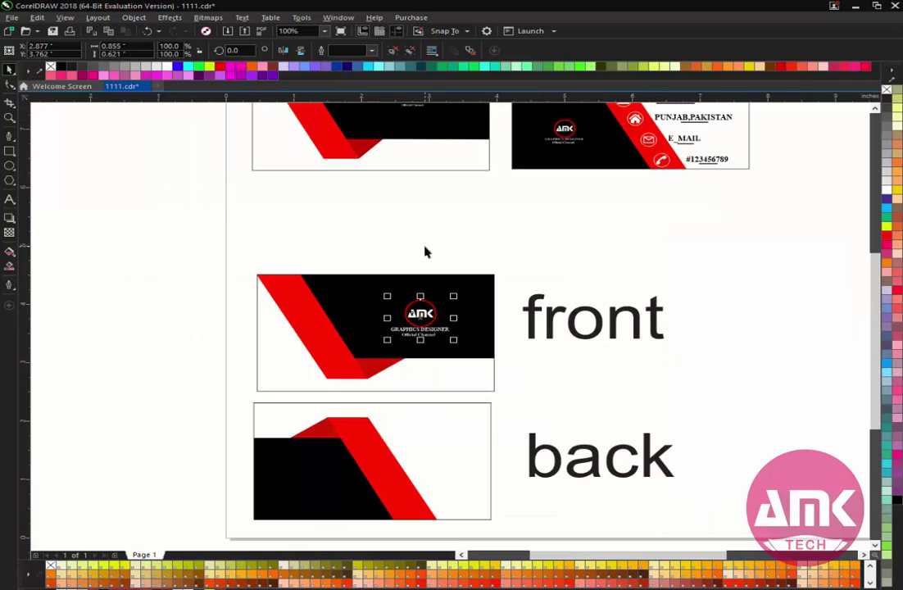
click(474, 226)
Copy the logo group from the reference back card onto the black area of the new back card.
scroll(513, 199, down, 2)
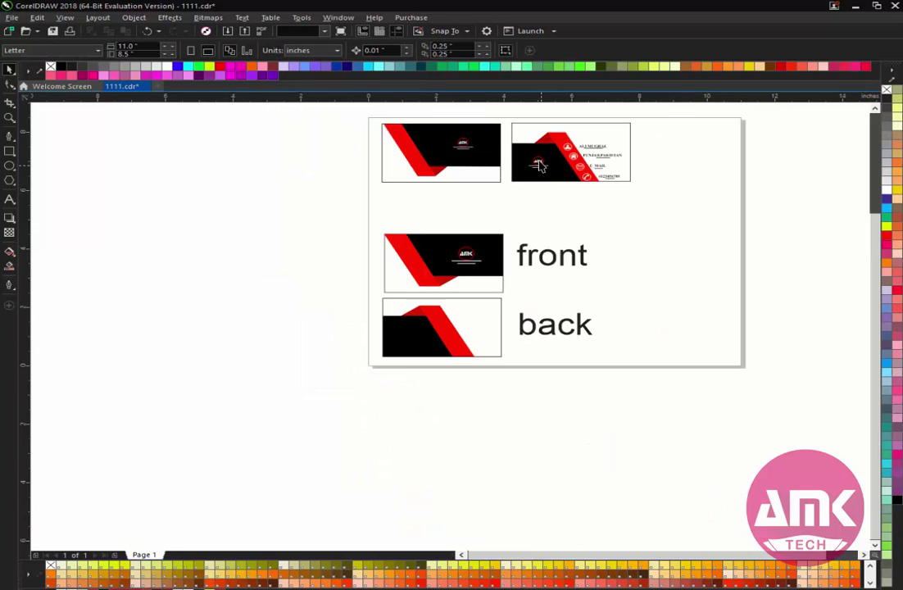
drag(538, 166, 418, 348)
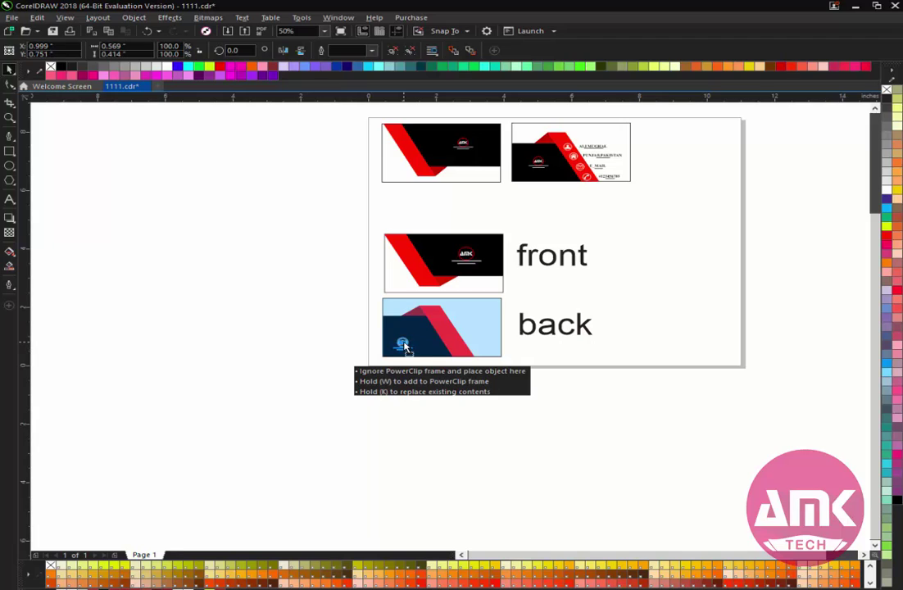
drag(410, 343, 411, 341)
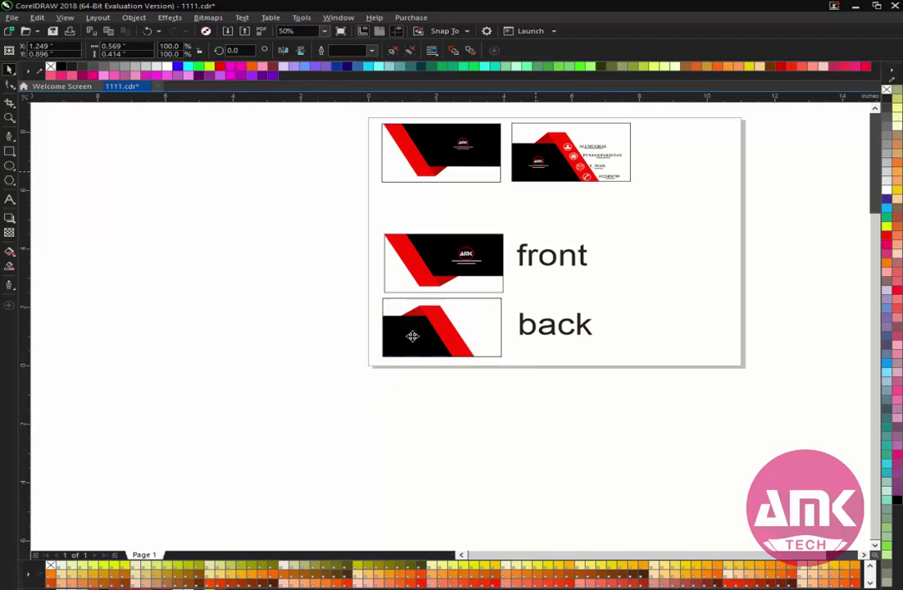
Copy the contact icons and text lines from the reference back card onto the new back card's ribbon and white area.
drag(647, 131, 455, 342)
key(Escape)
scroll(455, 342, up, 6)
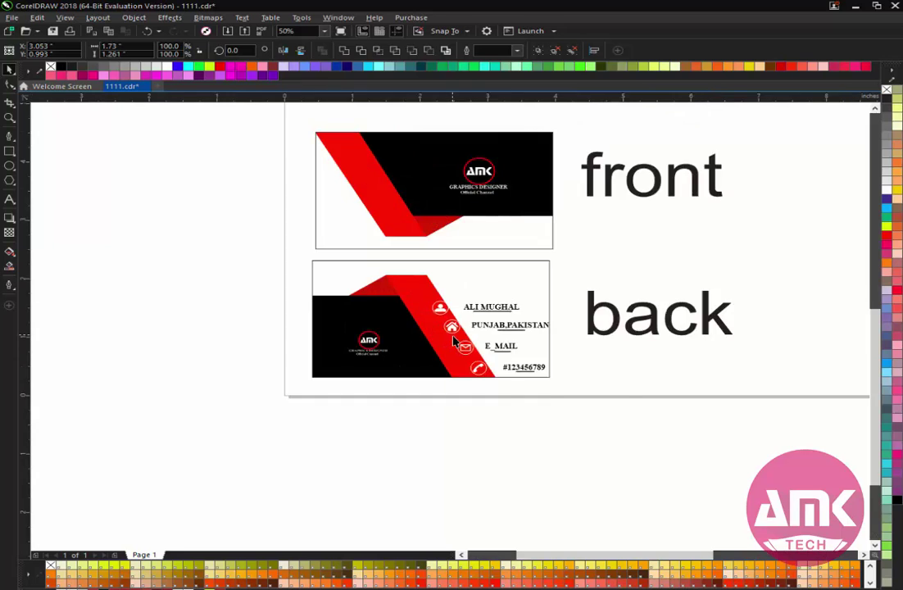
Group the contact icons and text lines on the new back card and nudge the group left to X 2.963 inches.
key(ctrl+g)
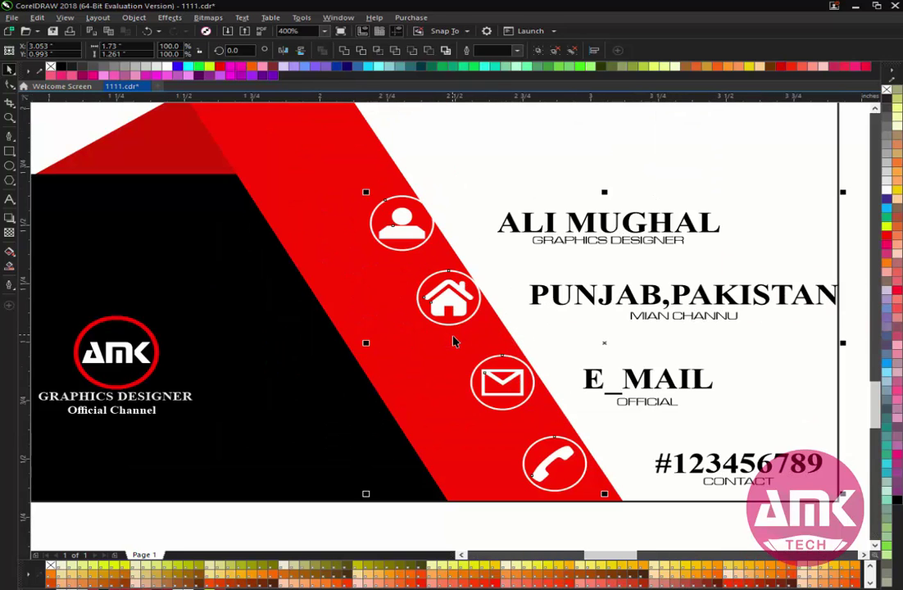
key(Left)
key(Left)
key(Left)
key(Left)
key(Left)
key(Left)
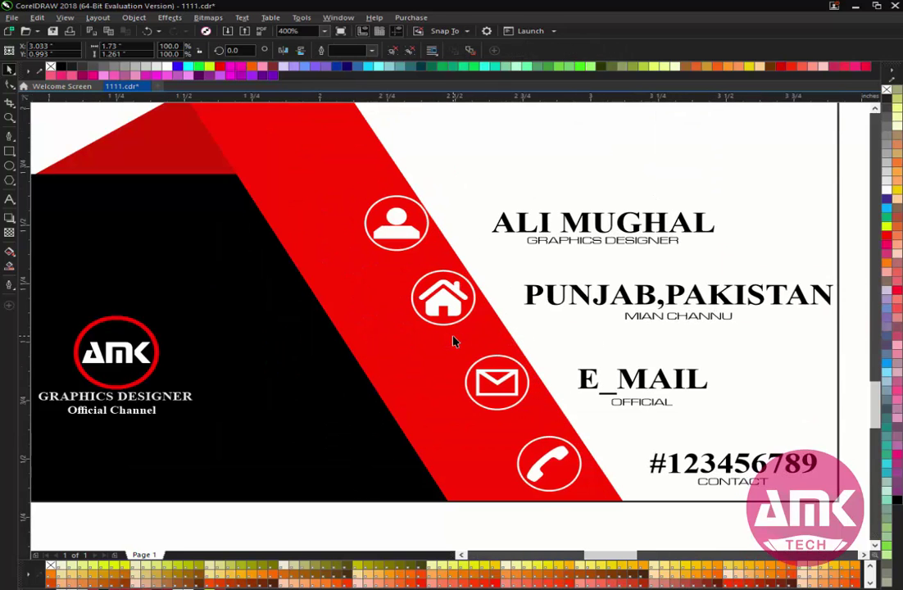
key(Left)
key(Left)
key(Left)
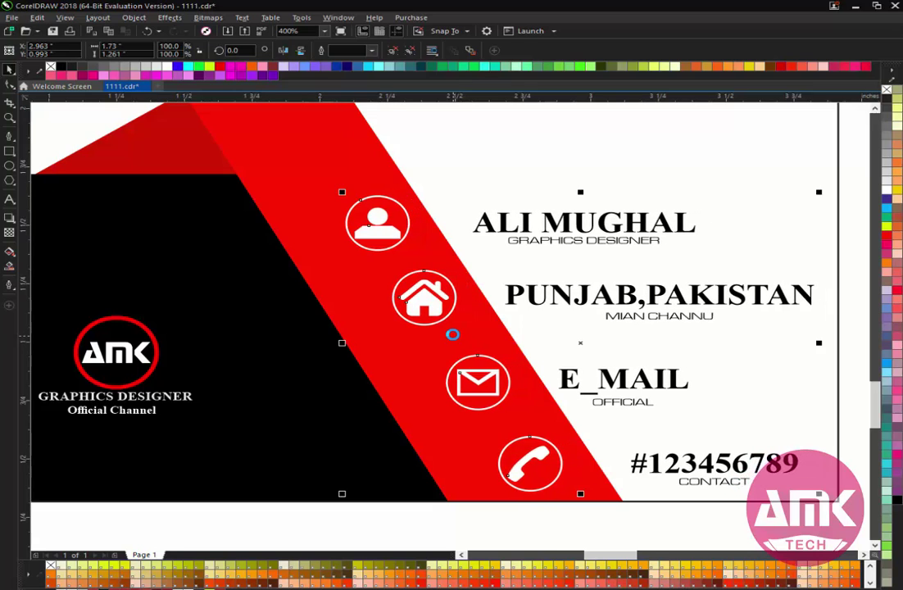
Fine-tune the contact group's position on the back card to X 2.953 and Y 0.973 inches, and deselect it.
key(Down)
key(Down)
key(Down)
key(Down)
key(Left)
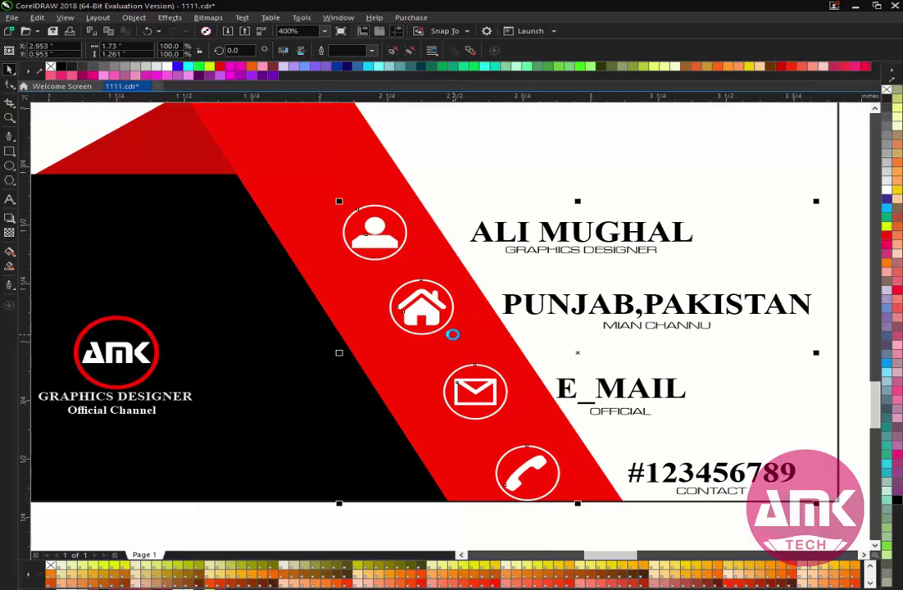
key(Up)
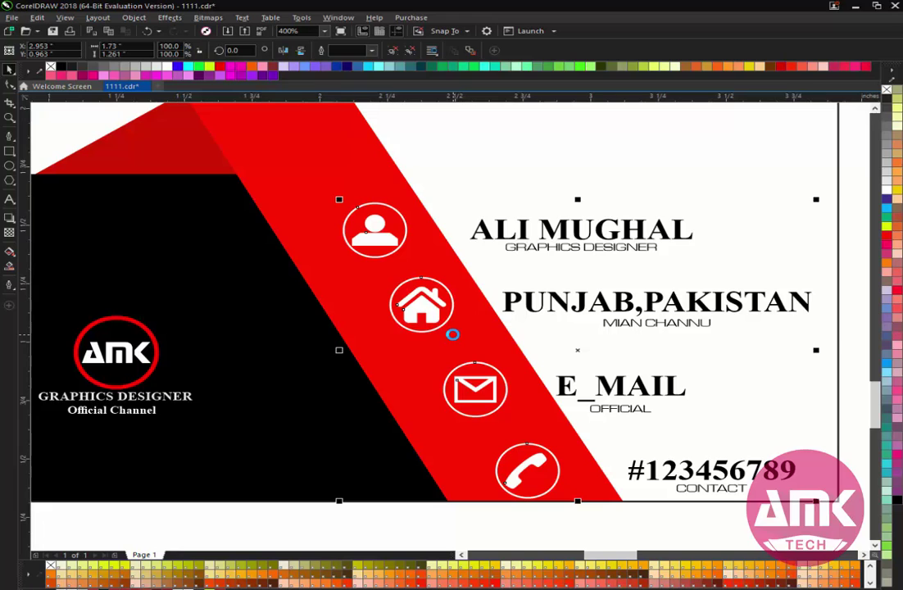
key(Left)
key(Right)
key(Up)
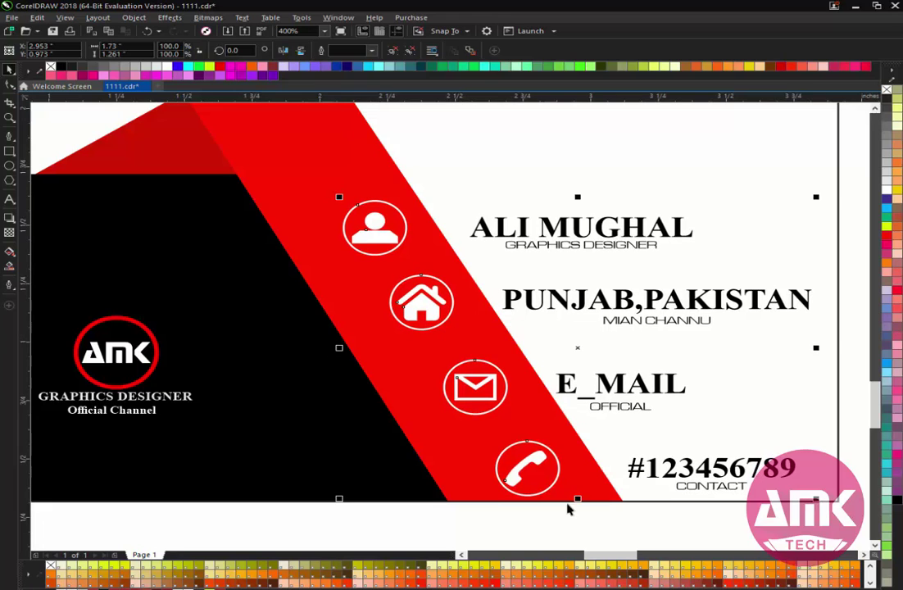
click(577, 518)
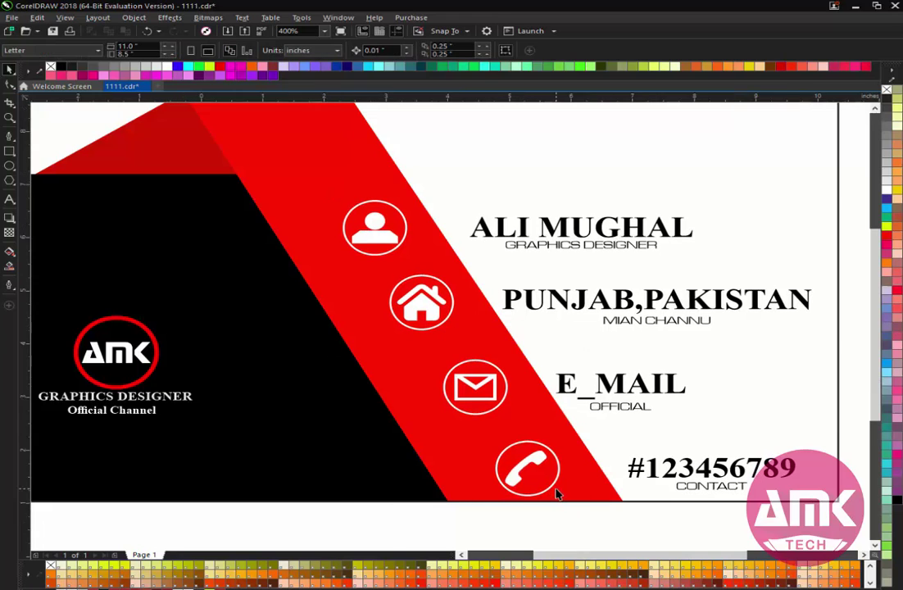
scroll(555, 493, down, 4)
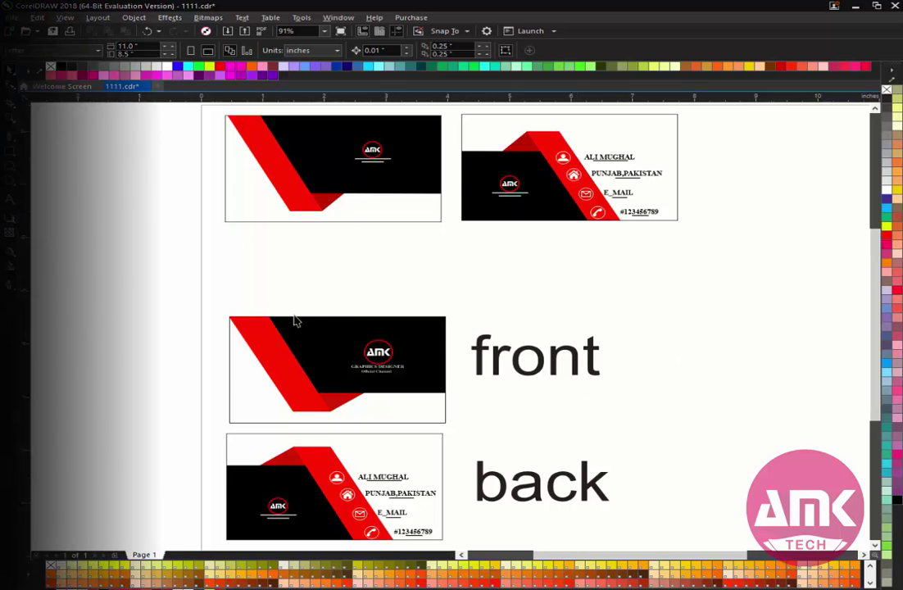
scroll(294, 318, down, 2)
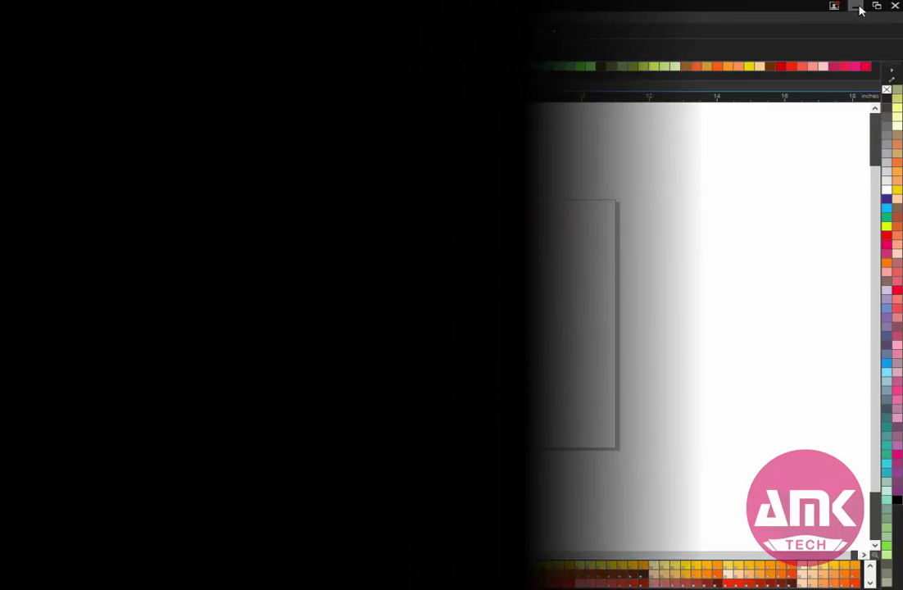